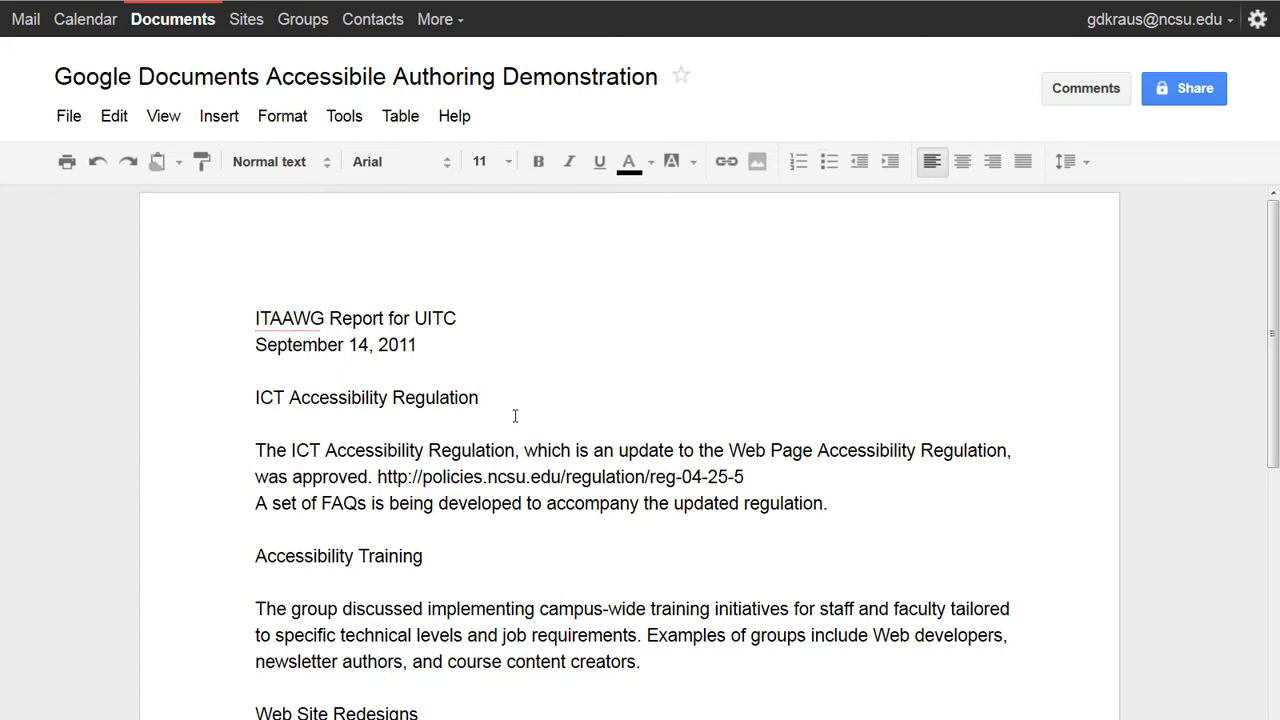
Make the title 'ITAAWG Report for UITC' 18pt, bold and centred.
{"action": "left_click_drag", "start_coordinate": [462, 316], "coordinate": [242, 331]}
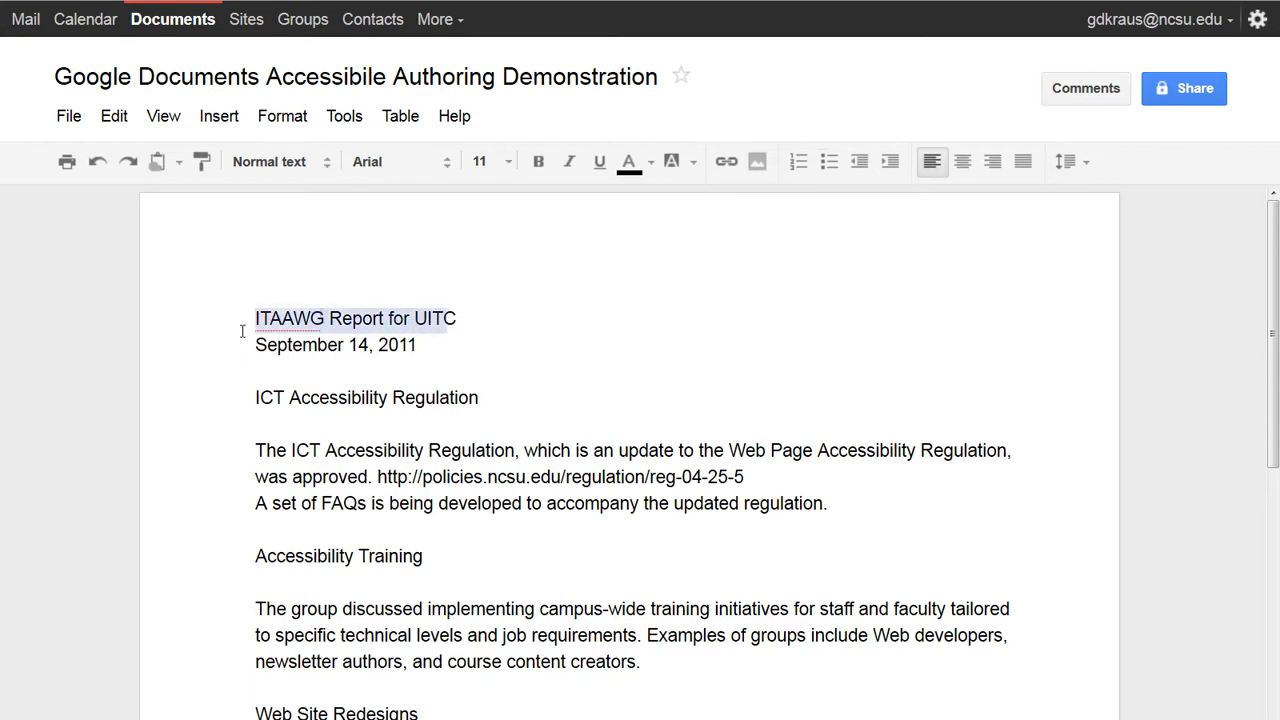
{"action": "left_click", "coordinate": [508, 162]}
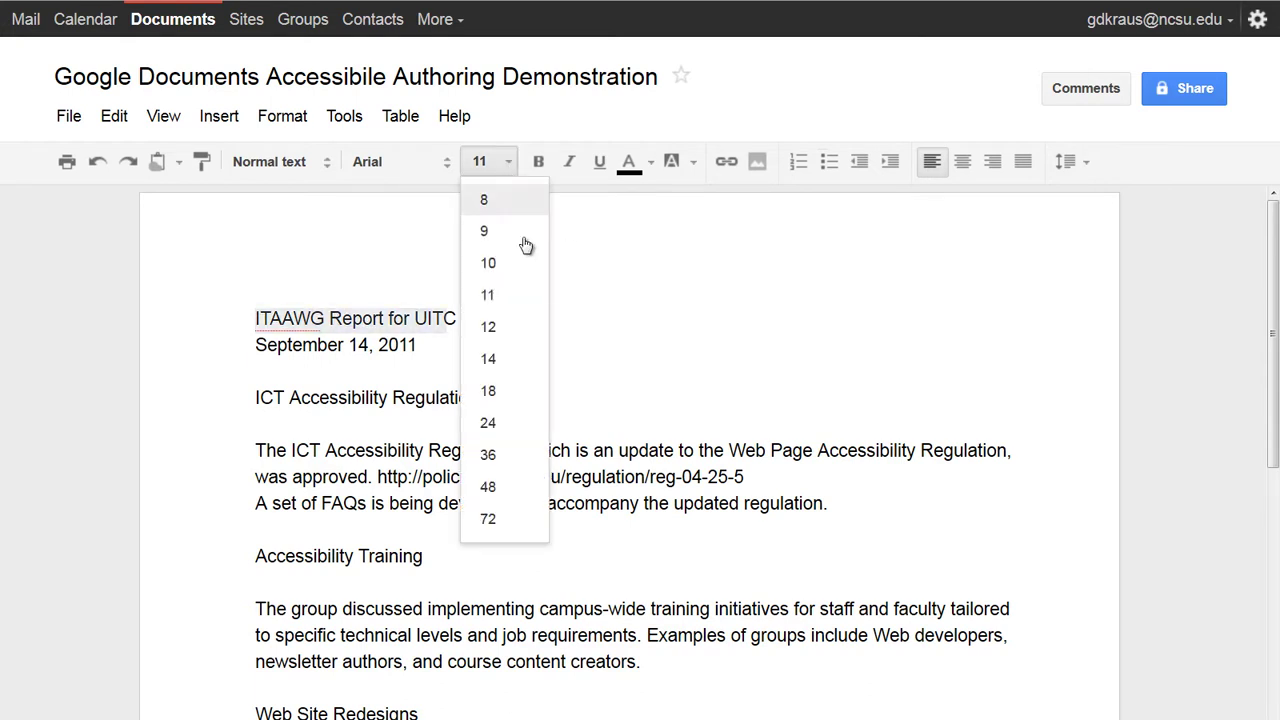
{"action": "left_click", "coordinate": [491, 391]}
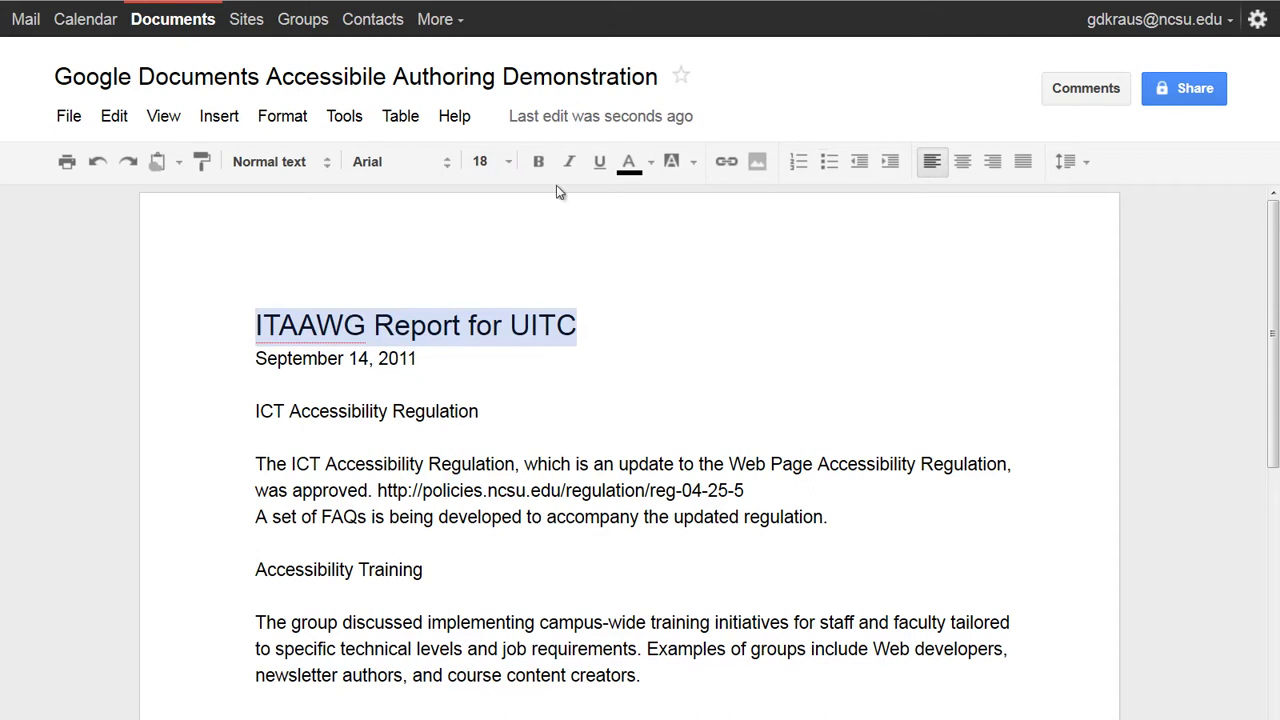
{"action": "left_click", "coordinate": [538, 162]}
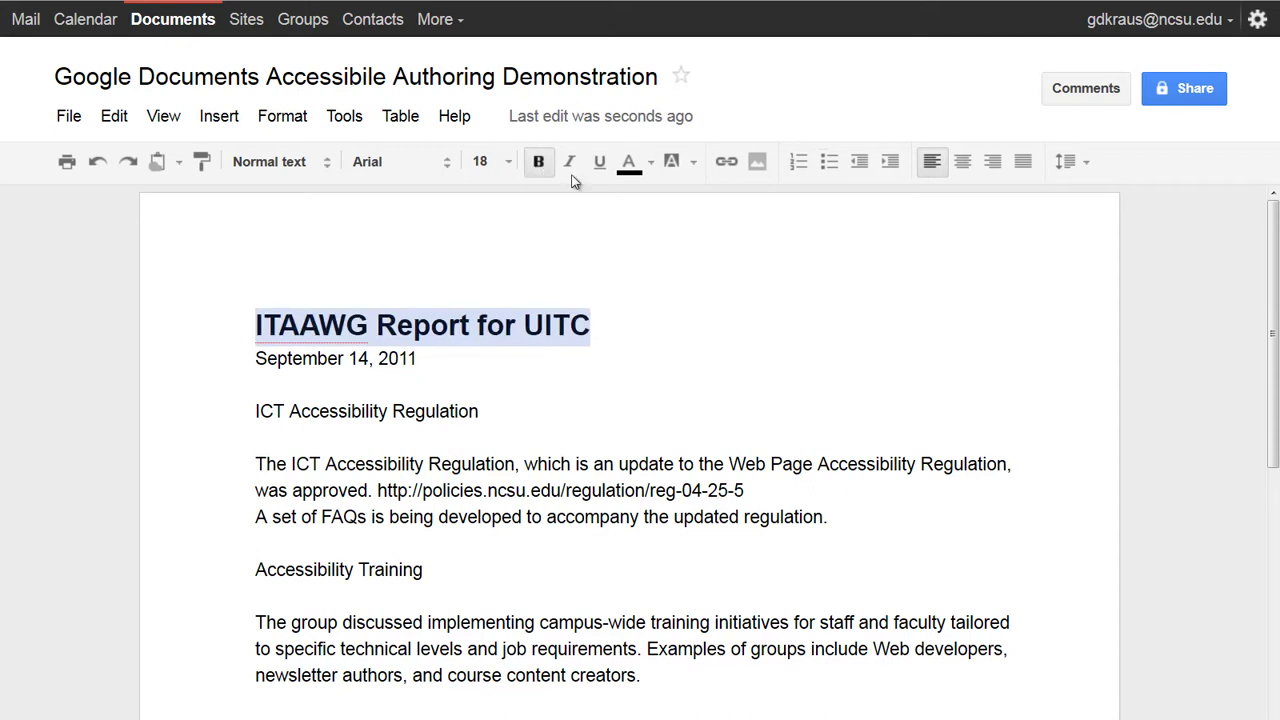
{"action": "left_click", "coordinate": [959, 163]}
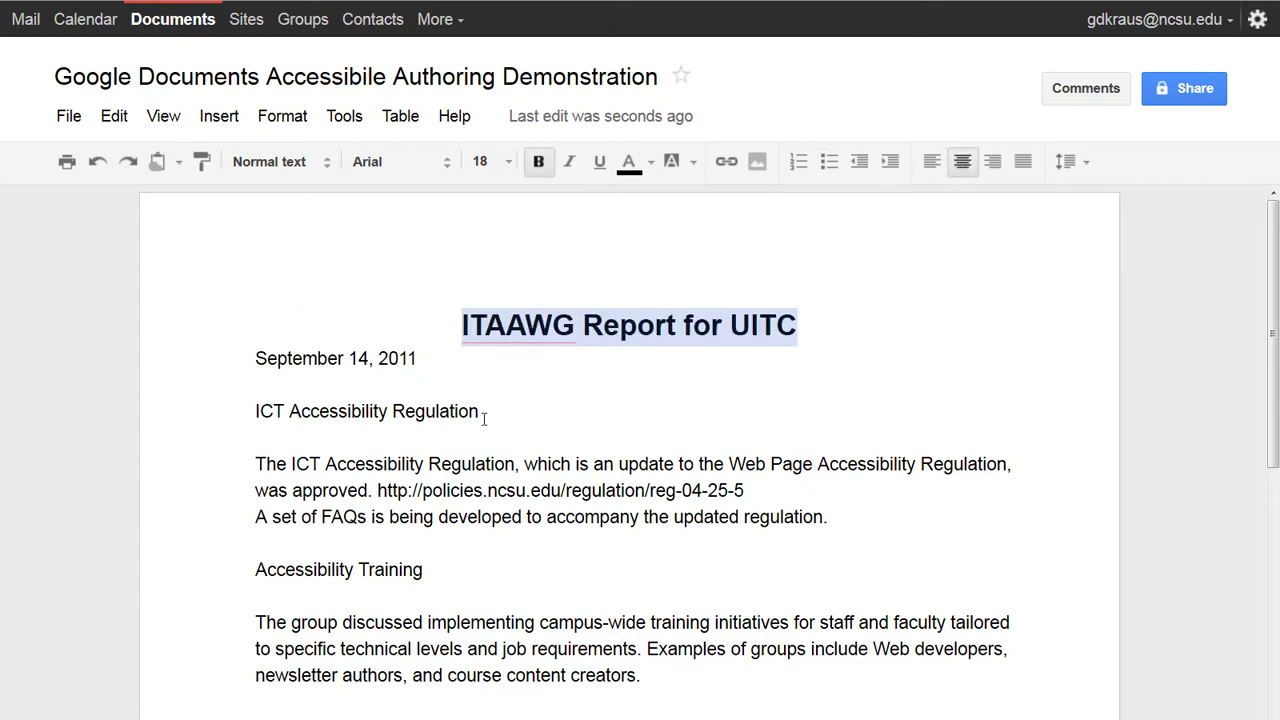
Make the 'ICT Accessibility Regulation' heading 12pt and bold.
{"action": "mouse_move", "coordinate": [481, 414]}
{"action": "left_mouse_down"}
{"action": "mouse_move", "coordinate": [329, 413]}
{"action": "mouse_move", "coordinate": [497, 406]}
{"action": "left_mouse_up"}
{"action": "key", "text": "Home"}
{"action": "key", "text": "shift+Right"}
{"action": "key", "text": "shift+Right"}
{"action": "key", "text": "shift+Right"}
{"action": "key", "text": "shift+Right"}
{"action": "key", "text": "shift+Right"}
{"action": "key", "text": "shift+Right"}
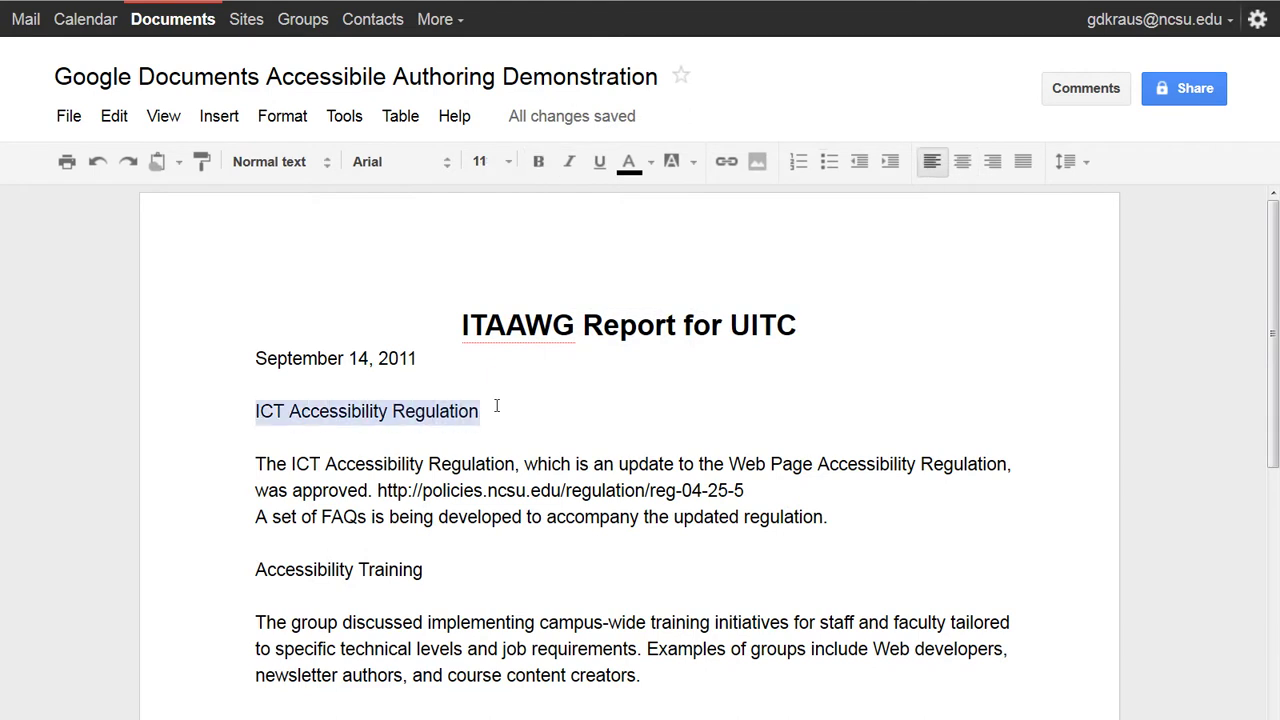
{"action": "left_click", "coordinate": [508, 163]}
{"action": "left_click", "coordinate": [488, 328]}
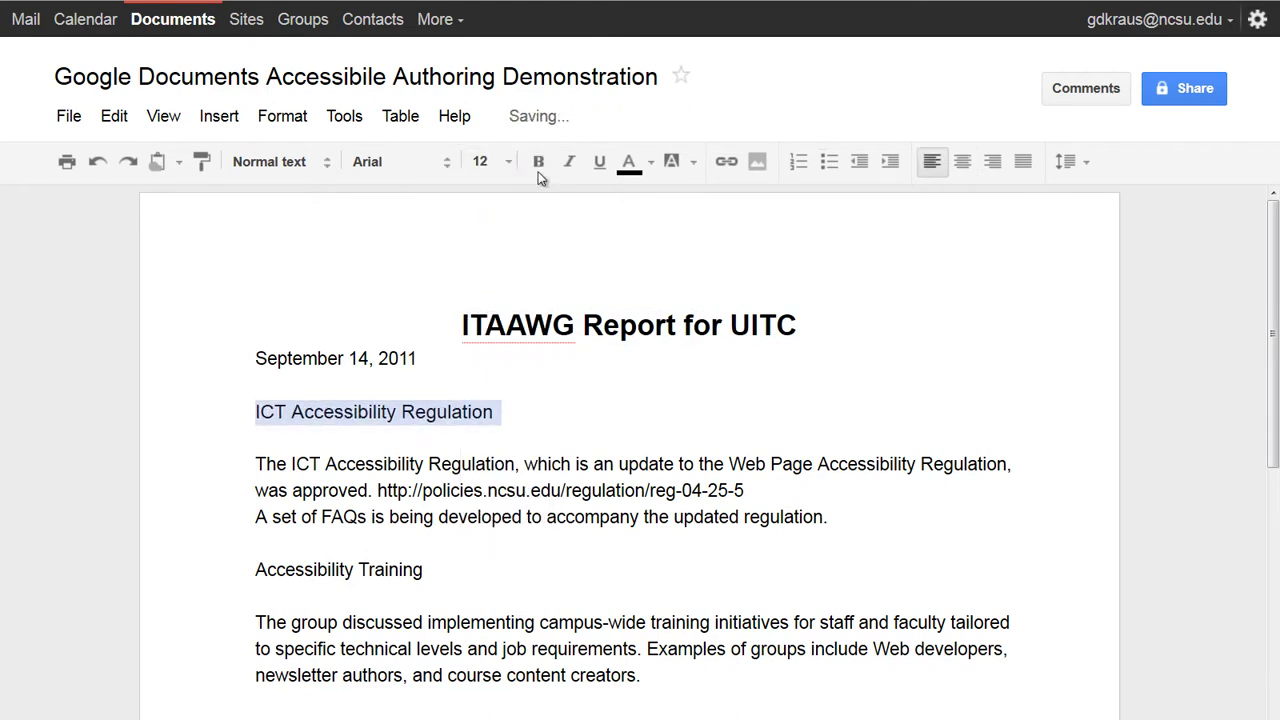
{"action": "left_click", "coordinate": [539, 162]}
{"action": "left_click", "coordinate": [566, 421]}
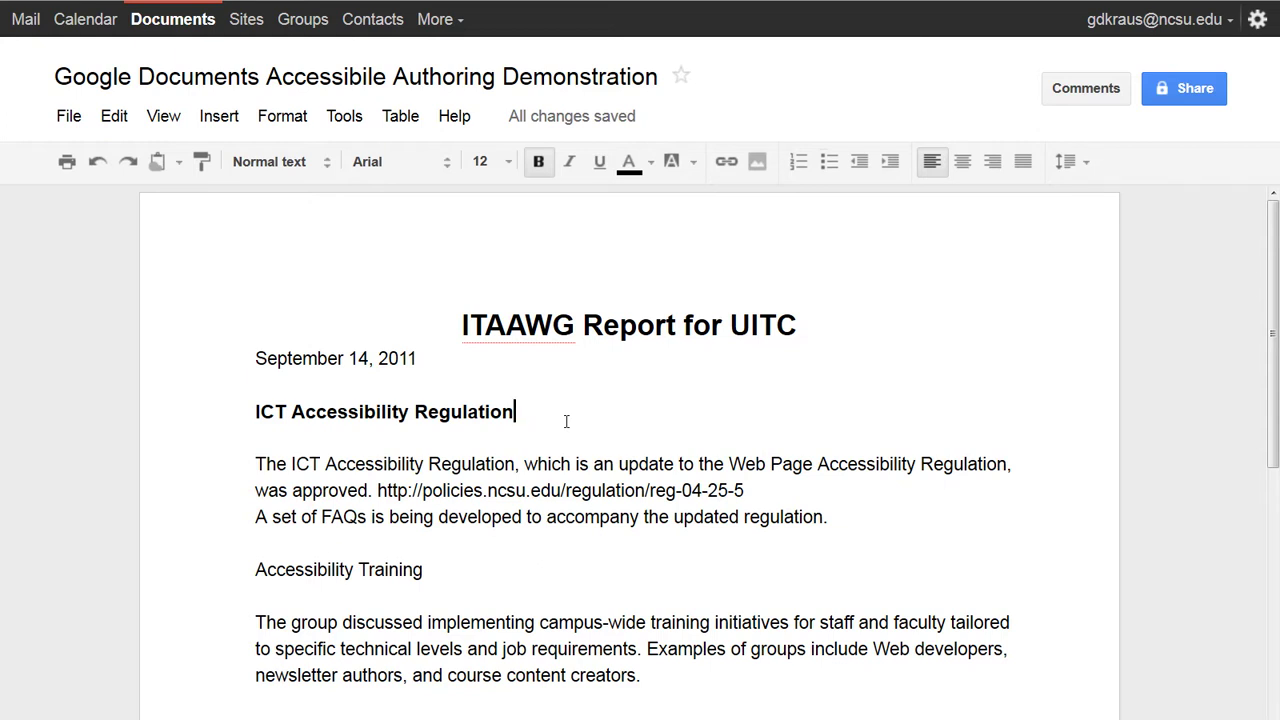
Undo the five manual changes: heading bold and size, title centring, bold and 18pt.
{"action": "left_click", "coordinate": [98, 162]}
{"action": "left_click", "coordinate": [98, 162]}
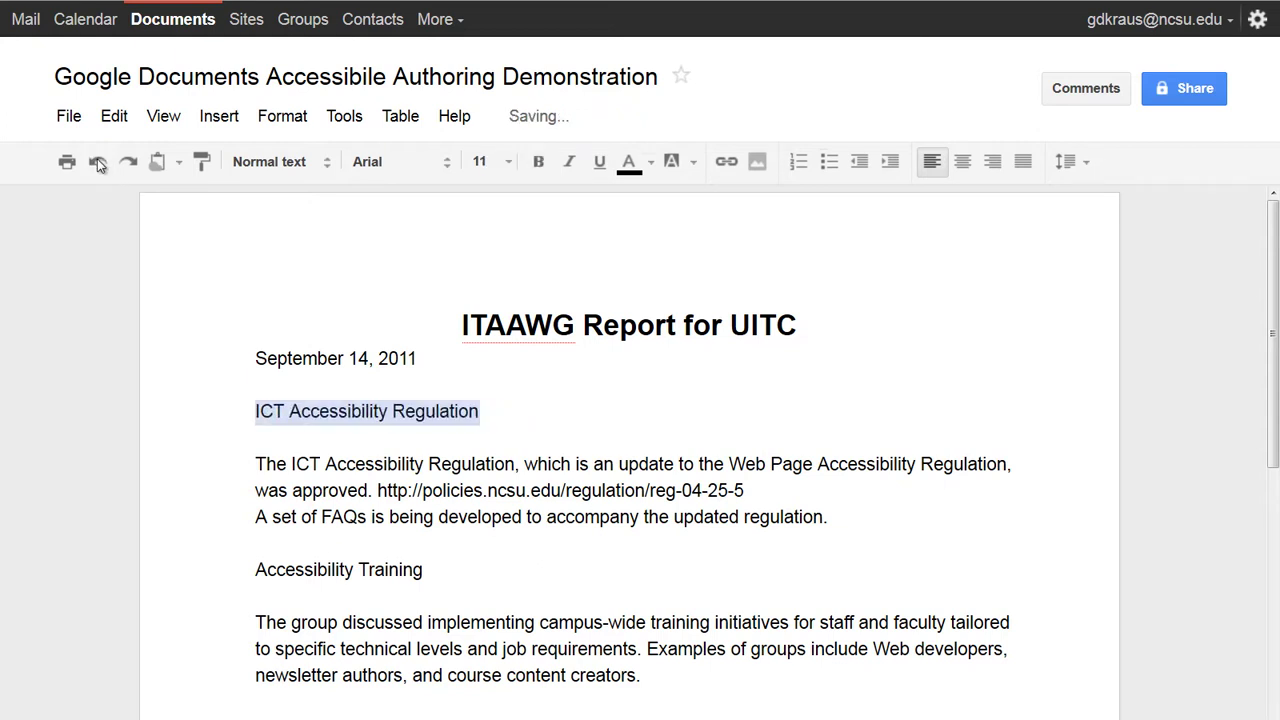
{"action": "left_click", "coordinate": [98, 162]}
{"action": "left_click", "coordinate": [98, 162]}
{"action": "left_click", "coordinate": [98, 162]}
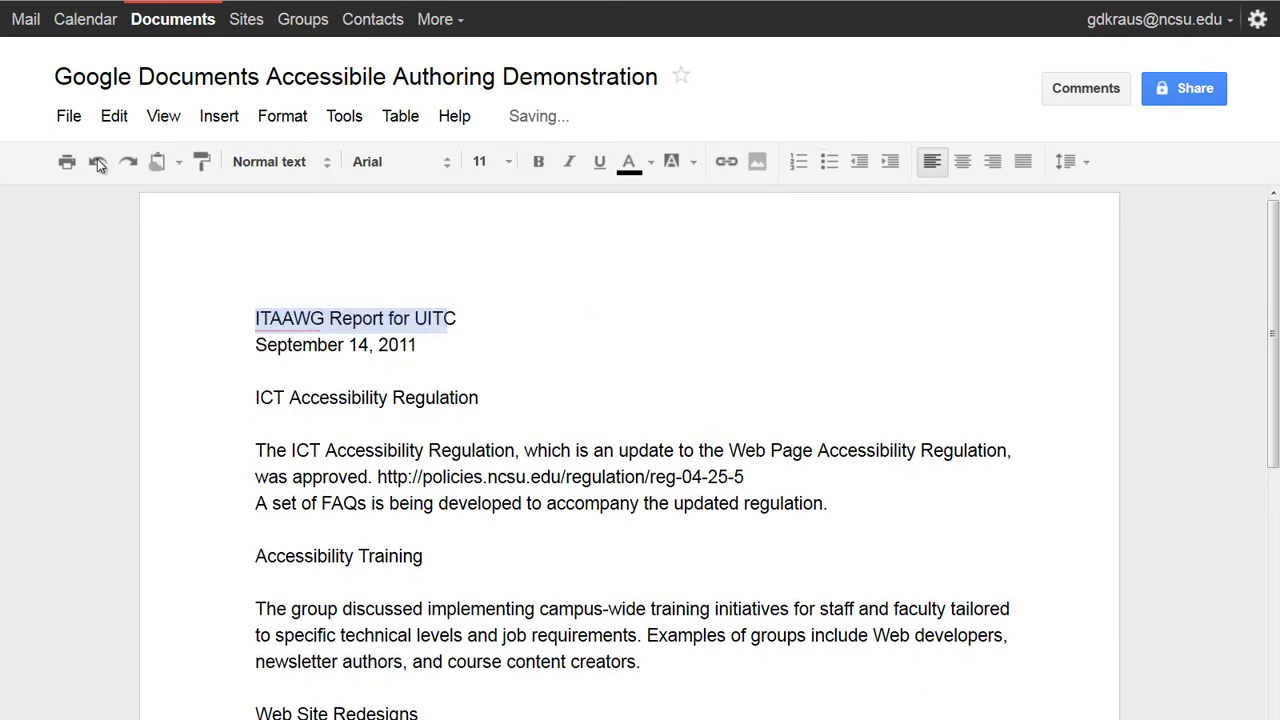
{"action": "left_click", "coordinate": [357, 344]}
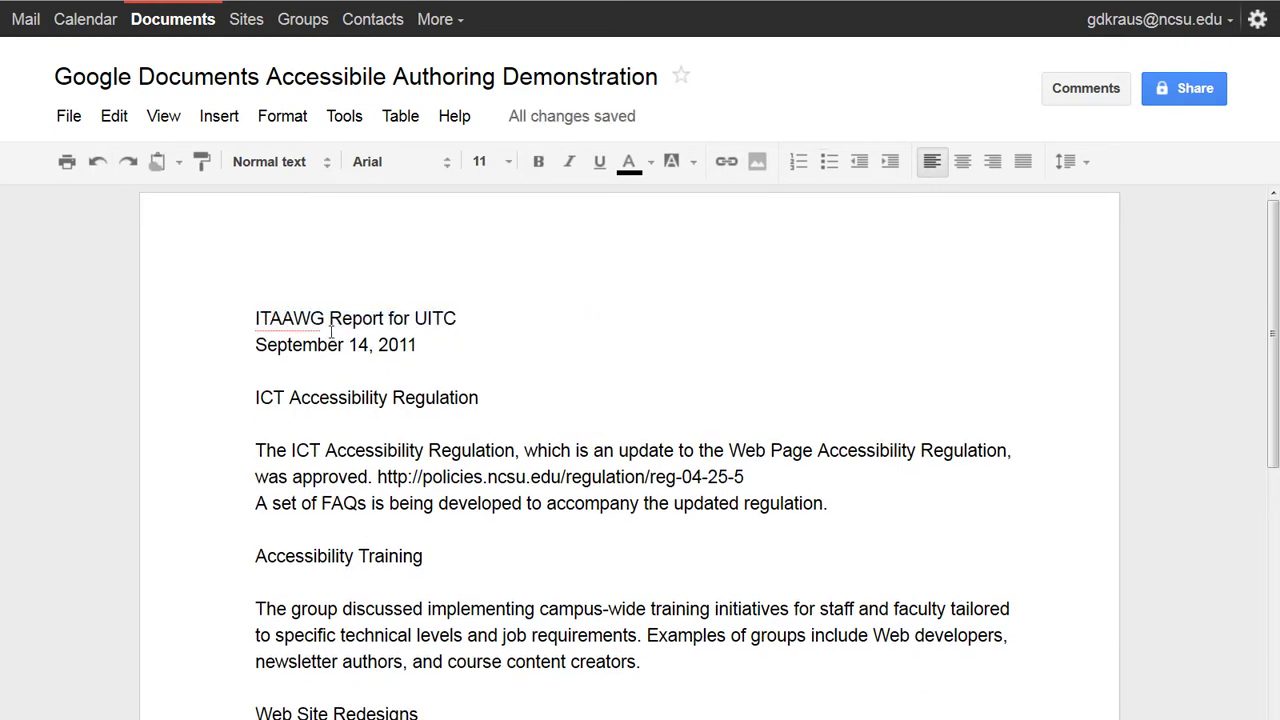
{"action": "left_click", "coordinate": [296, 318]}
Apply the Heading 1 style to the title 'ITAAWG Report for UITC'.
{"action": "left_click_drag", "start_coordinate": [255, 318], "coordinate": [491, 314]}
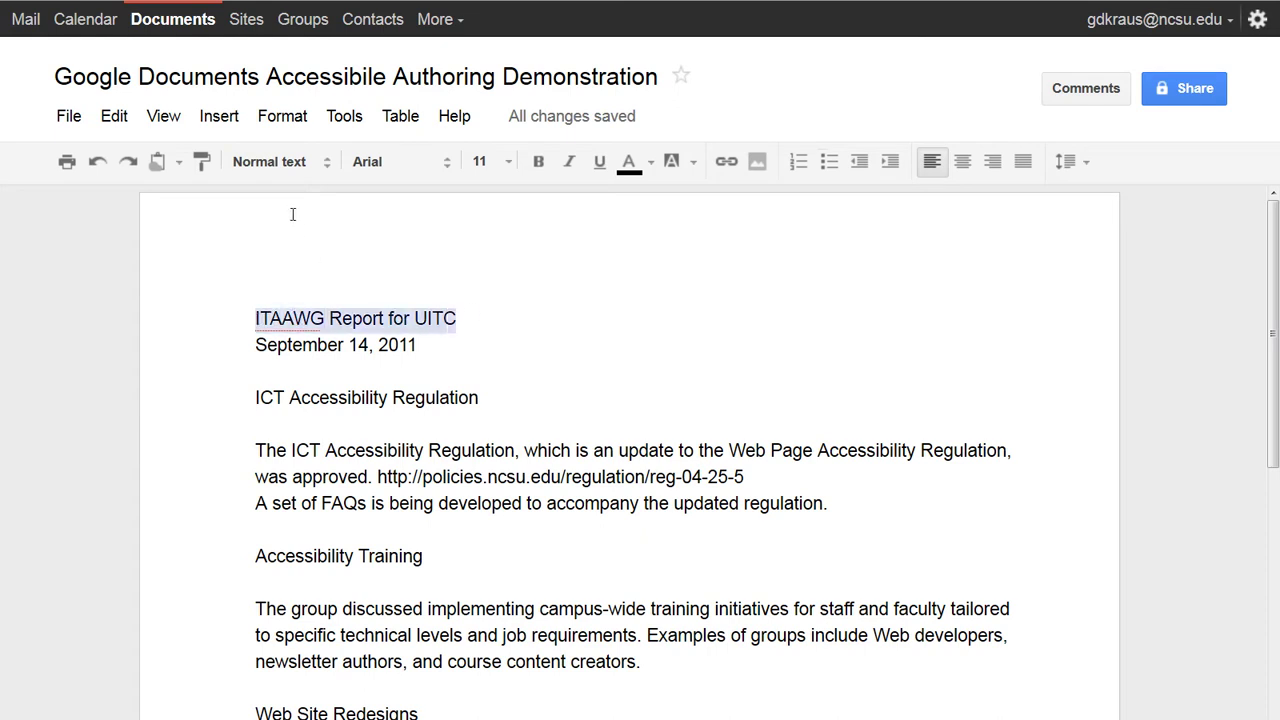
{"action": "left_click", "coordinate": [328, 168]}
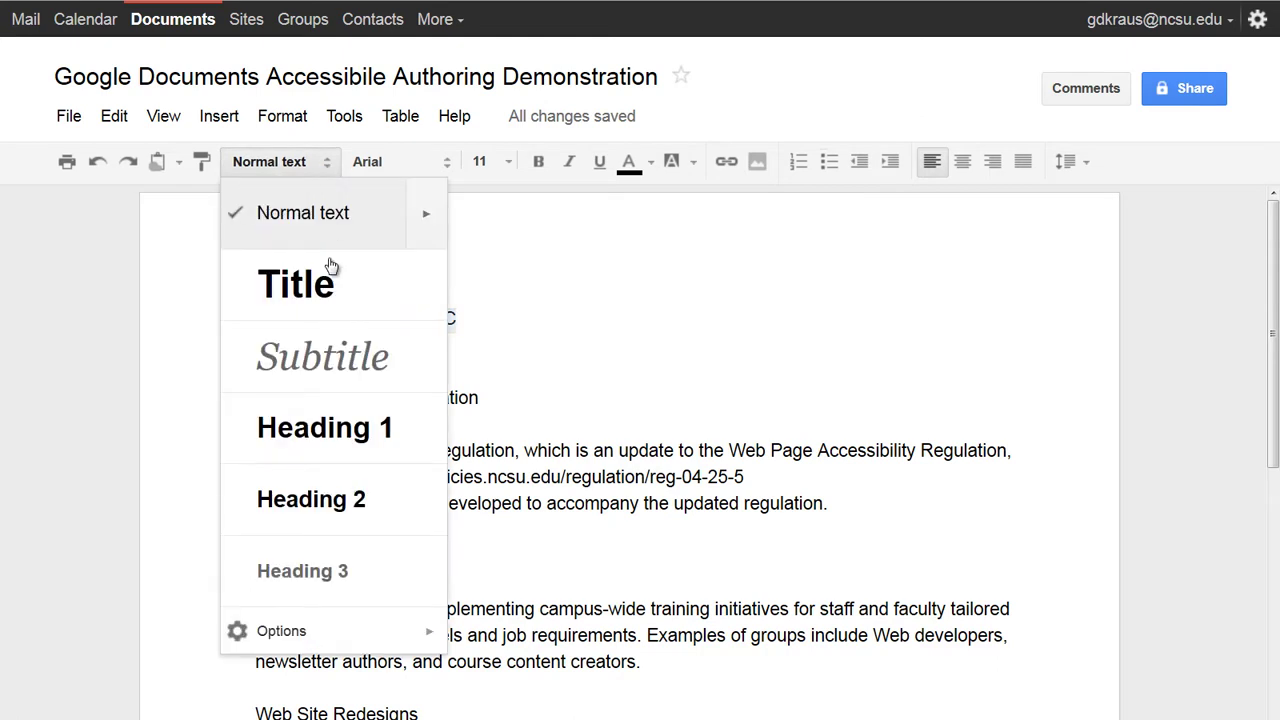
{"action": "left_click", "coordinate": [324, 430]}
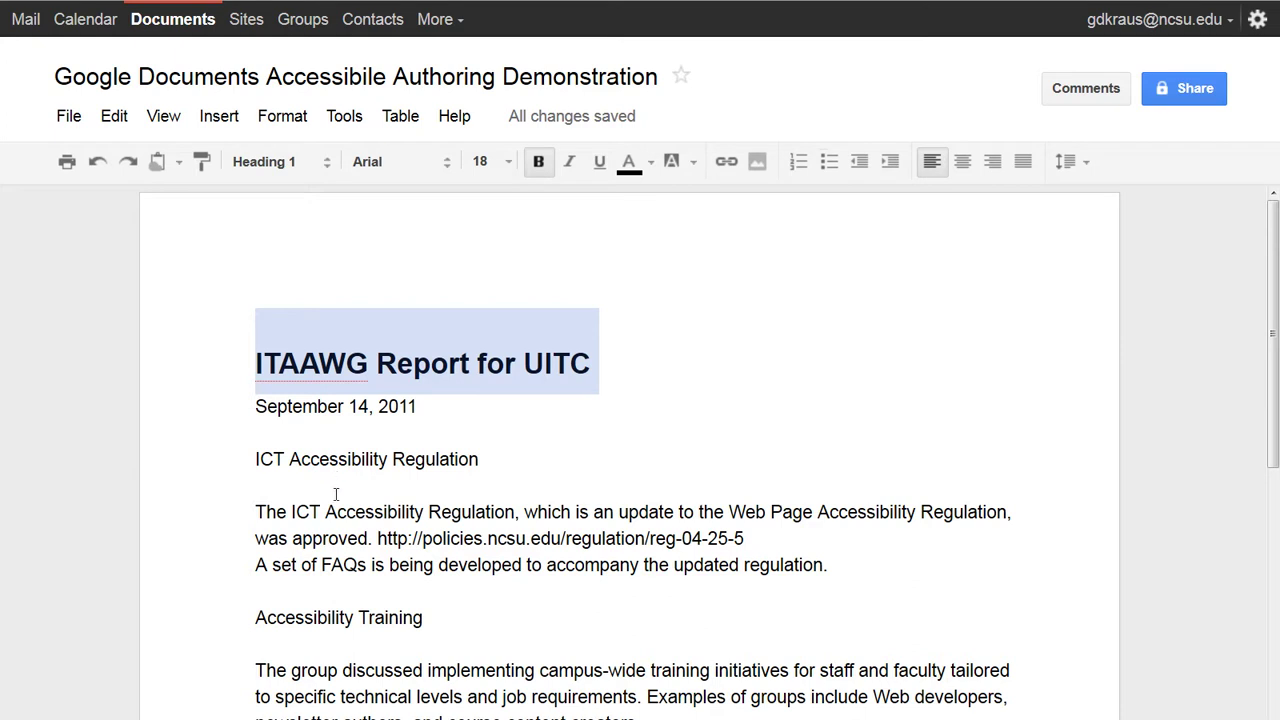
{"action": "left_click", "coordinate": [337, 488]}
Apply Heading 2 to 'ICT Accessibility Regulation' and 'Accessibility Training'.
{"action": "left_click_drag", "start_coordinate": [256, 459], "coordinate": [489, 454]}
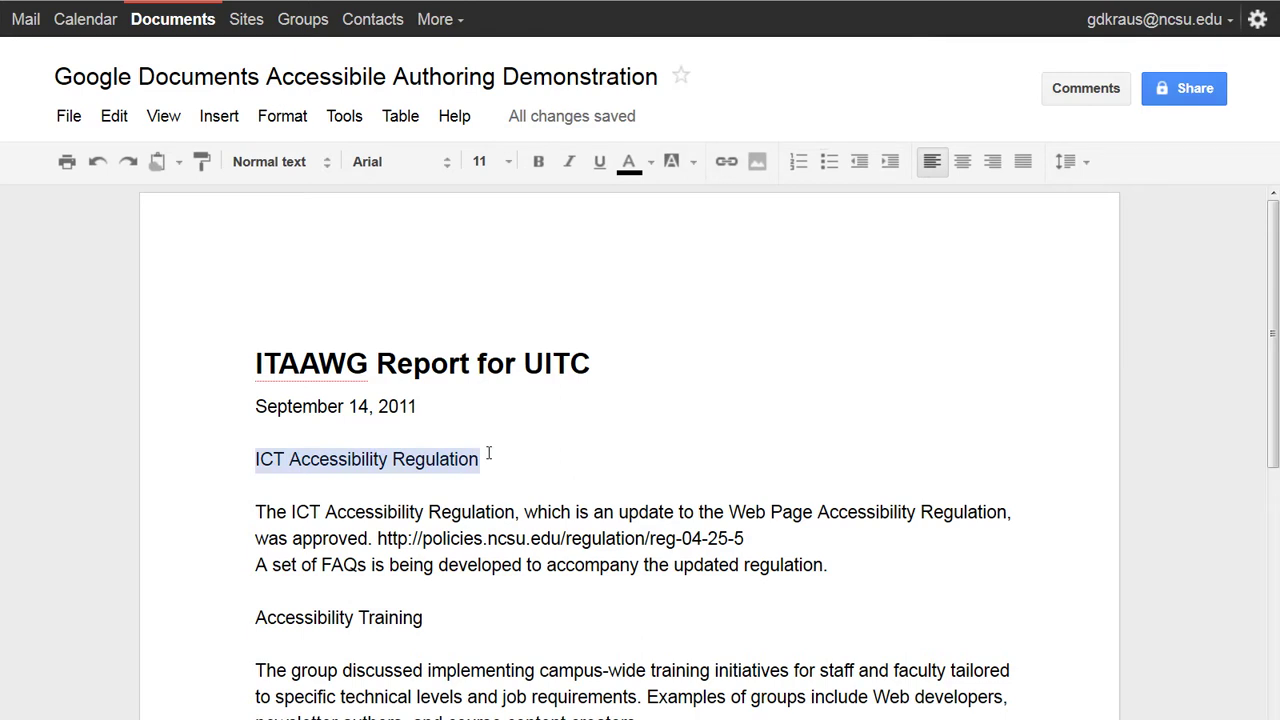
{"action": "left_click", "coordinate": [328, 165]}
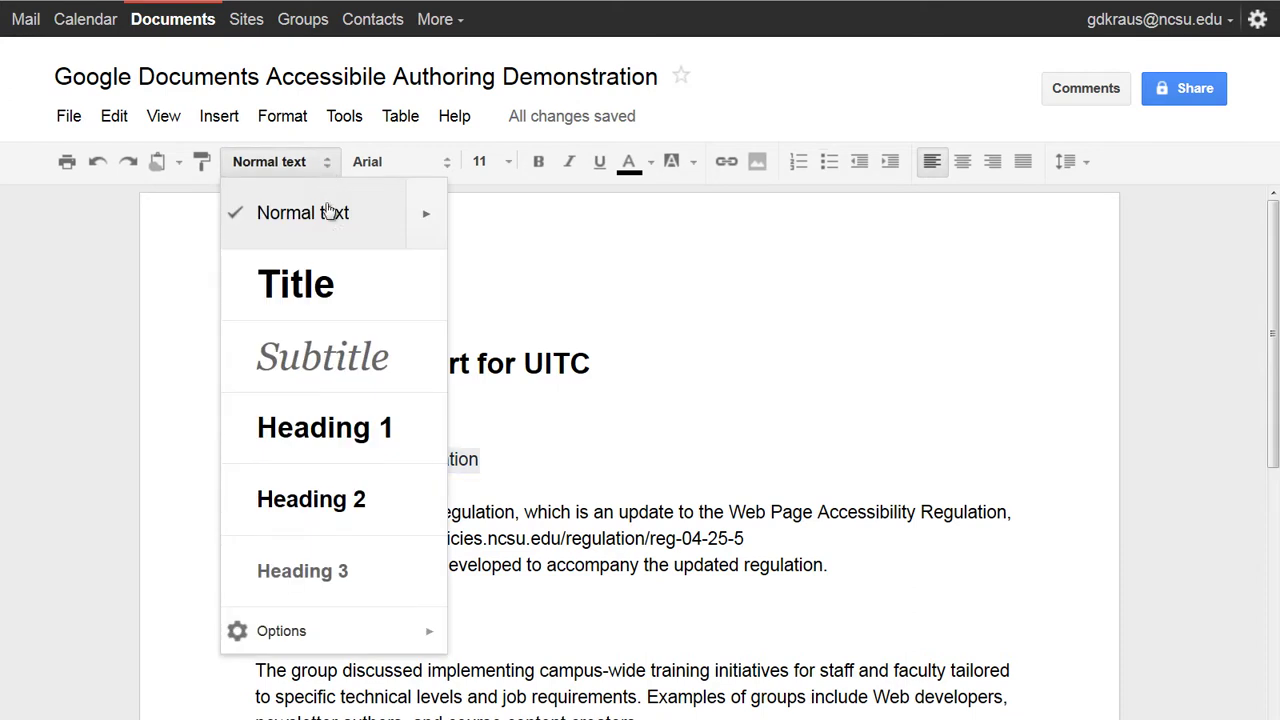
{"action": "left_click", "coordinate": [316, 498]}
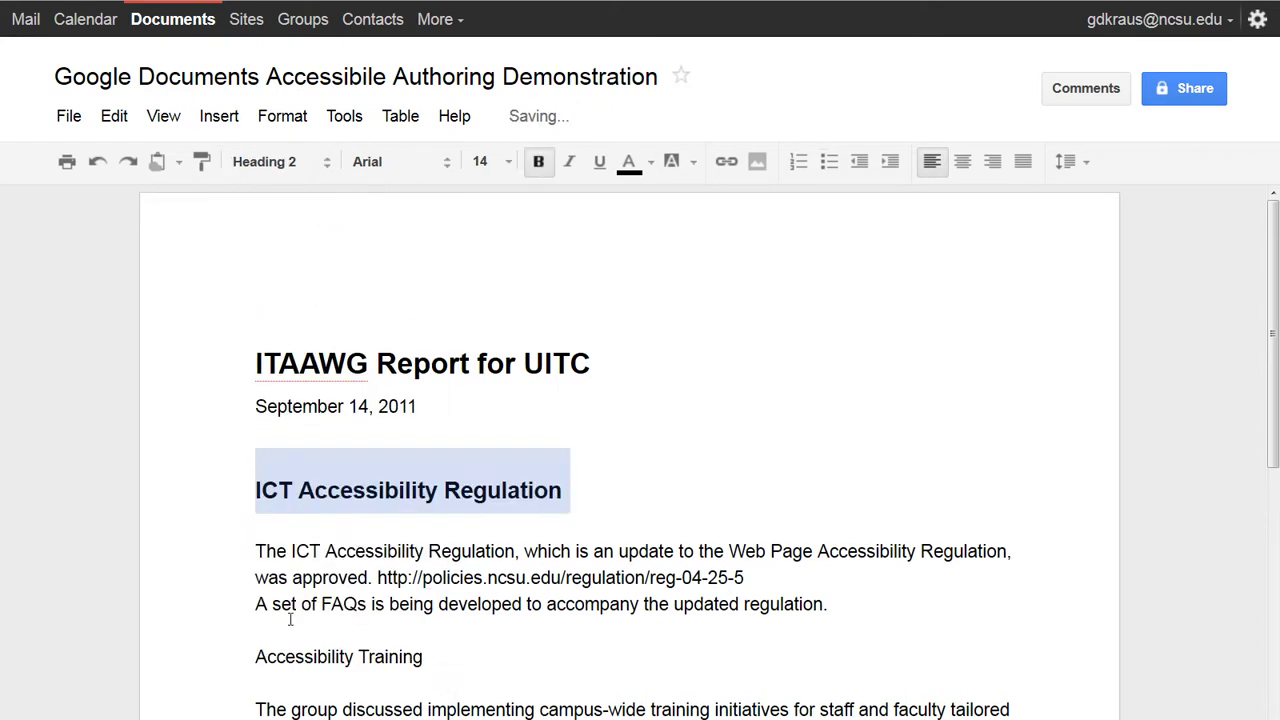
{"action": "left_click_drag", "start_coordinate": [253, 657], "coordinate": [437, 655]}
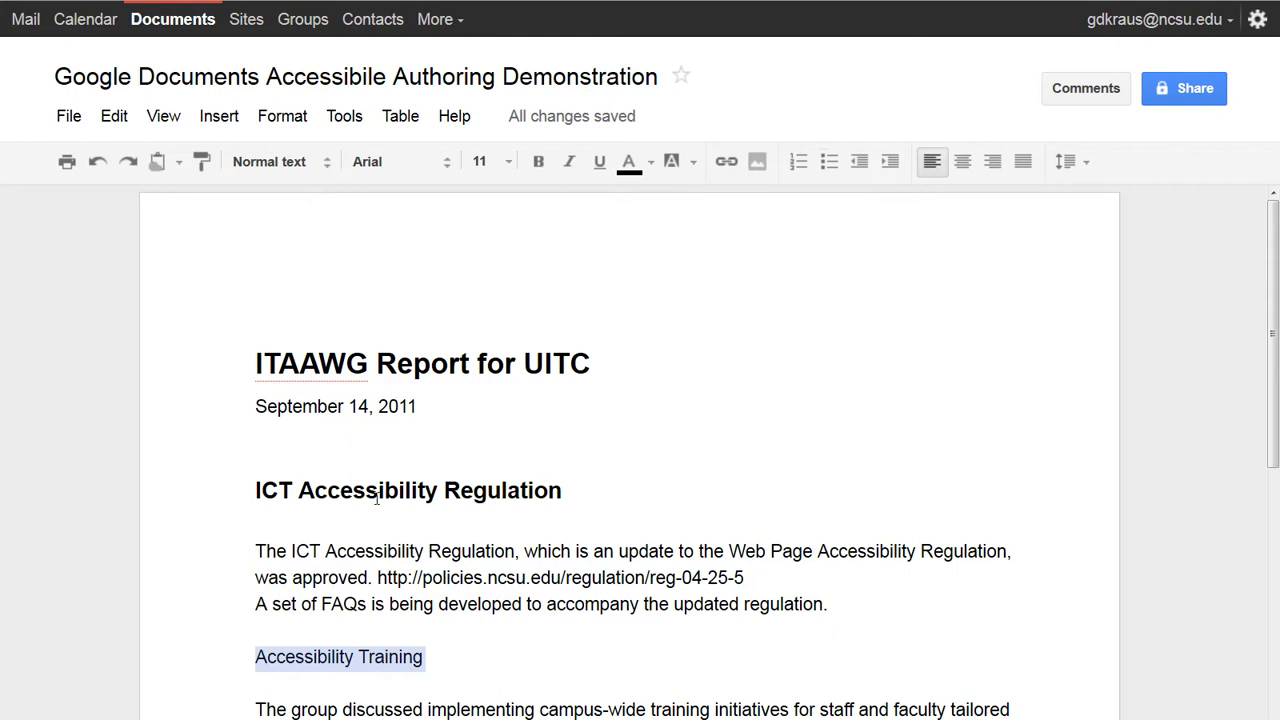
{"action": "left_click", "coordinate": [330, 163]}
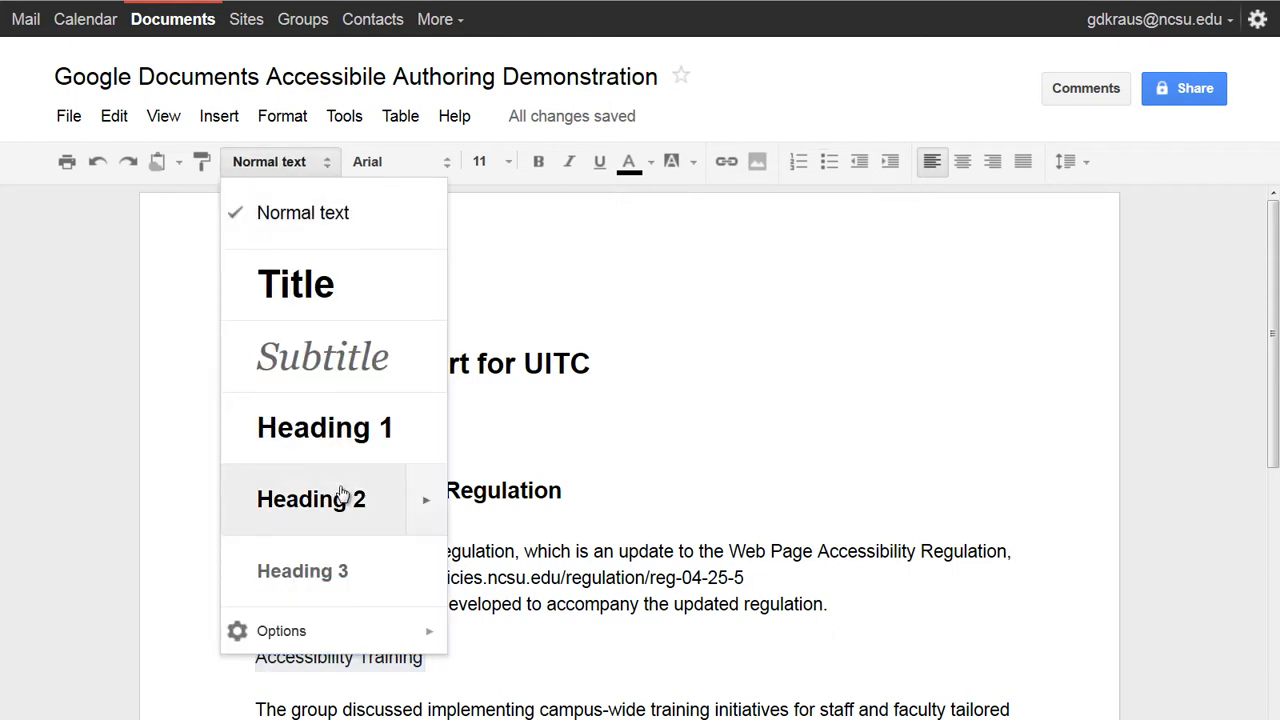
{"action": "left_click", "coordinate": [340, 496]}
{"action": "left_click", "coordinate": [462, 605]}
Apply Heading 2 to 'Web Site Redesigns' and 'Campus System Updates'.
{"action": "scroll", "coordinate": [463, 610], "scroll_direction": "down", "scroll_amount": 3}
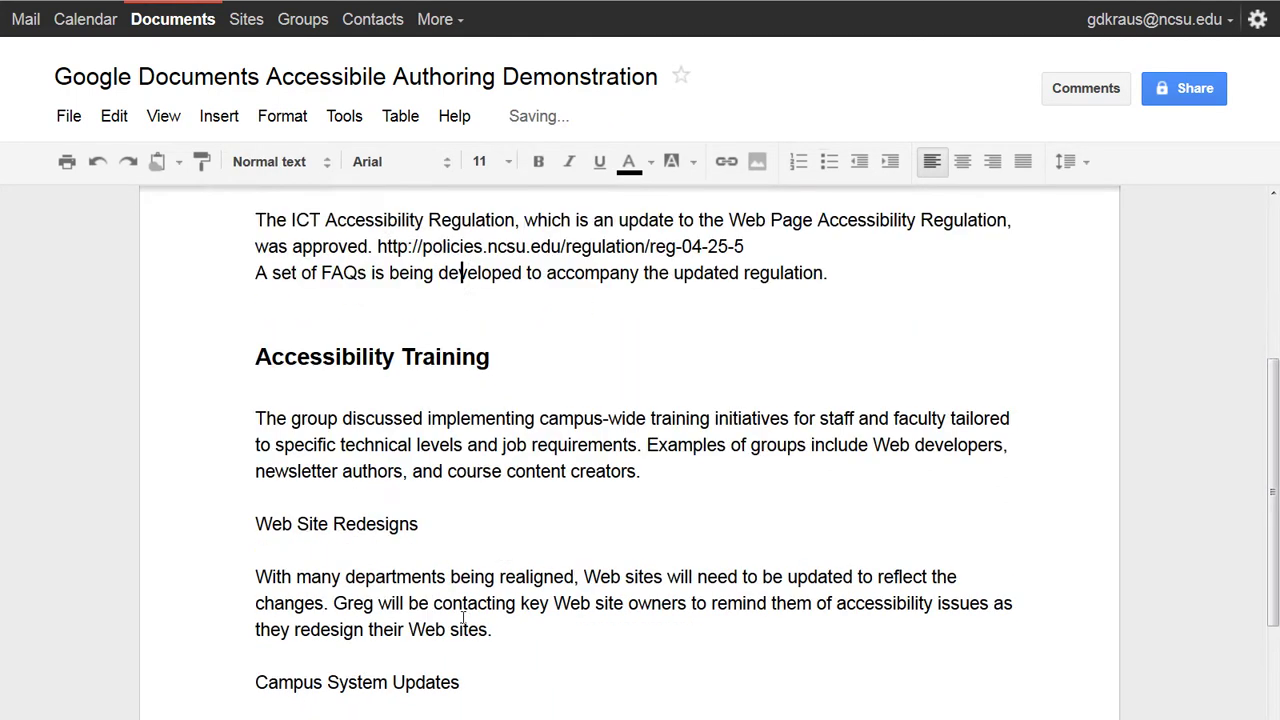
{"action": "scroll", "coordinate": [463, 615], "scroll_direction": "down", "scroll_amount": 1}
{"action": "left_click_drag", "start_coordinate": [434, 467], "coordinate": [237, 472]}
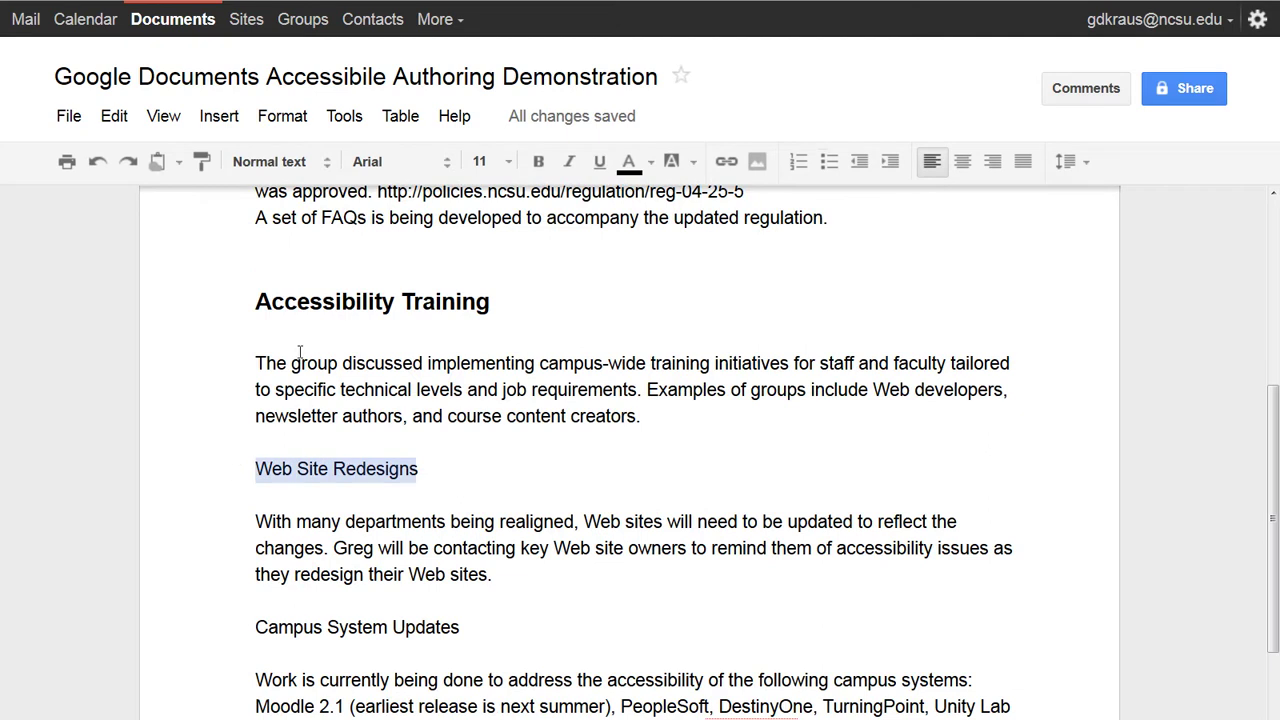
{"action": "left_click", "coordinate": [325, 161]}
{"action": "left_click", "coordinate": [314, 490]}
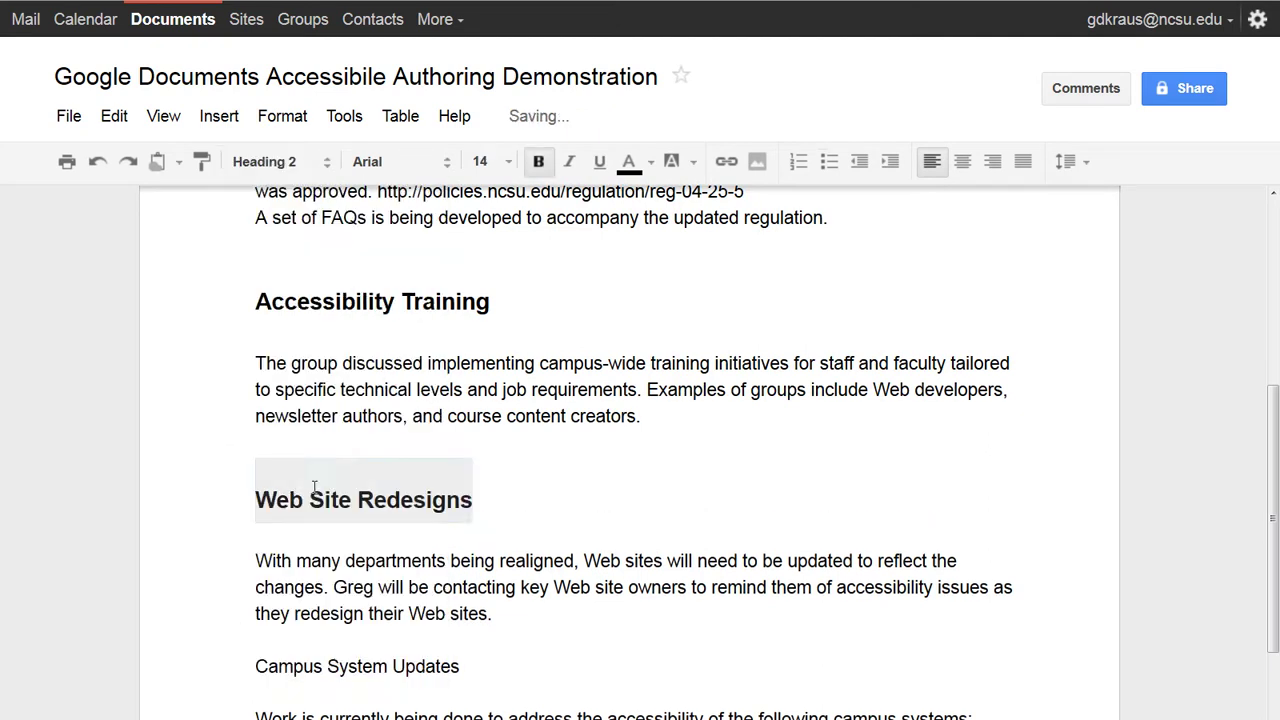
{"action": "left_click_drag", "start_coordinate": [463, 666], "coordinate": [268, 631]}
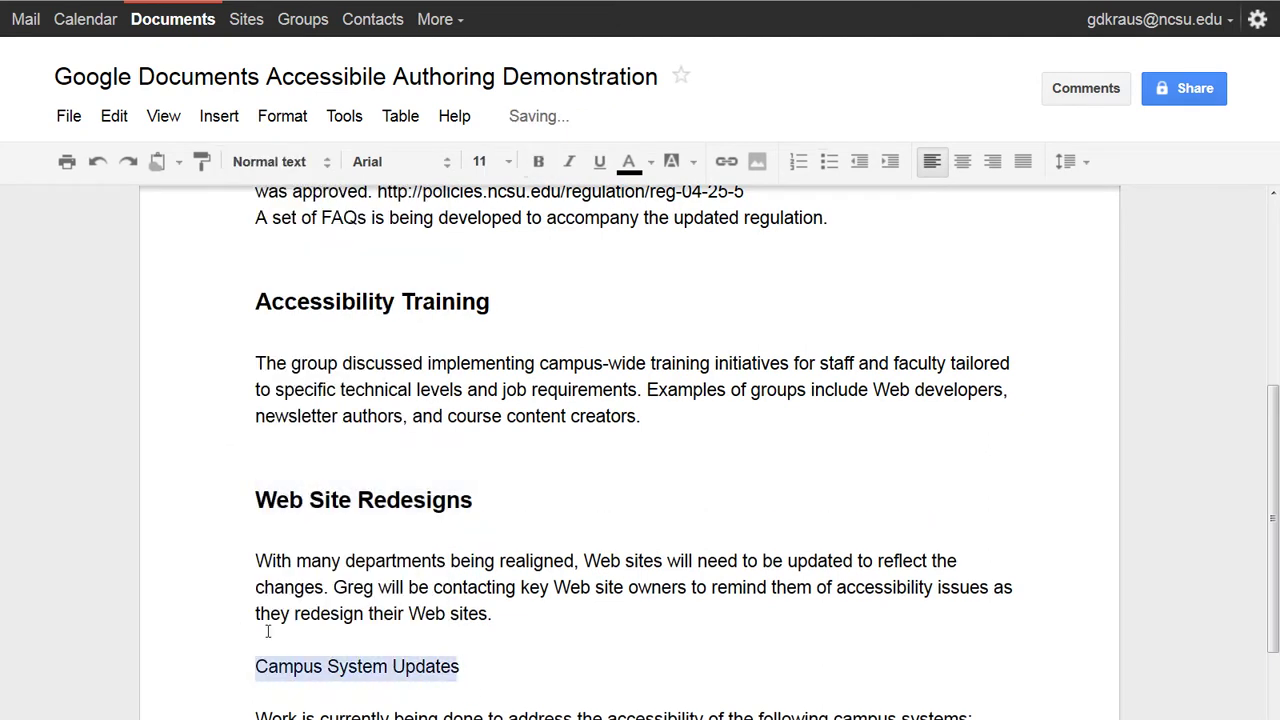
{"action": "left_click", "coordinate": [290, 162]}
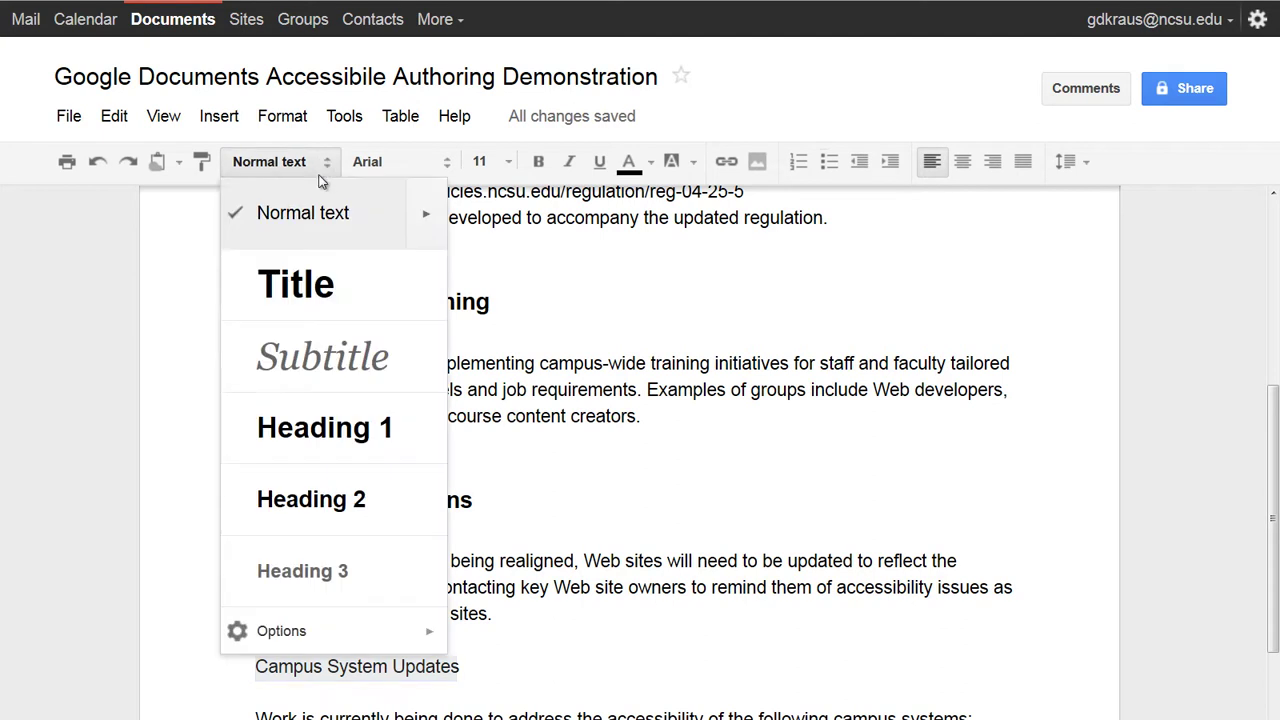
{"action": "left_click", "coordinate": [311, 488]}
{"action": "left_click", "coordinate": [480, 587]}
{"action": "scroll", "coordinate": [478, 586], "scroll_direction": "down", "scroll_amount": 2}
Return to the top of the report and select the 'ICT Accessibility Regulation' heading text.
{"action": "scroll", "coordinate": [477, 584], "scroll_direction": "up", "scroll_amount": 1}
{"action": "scroll", "coordinate": [477, 584], "scroll_direction": "up", "scroll_amount": 5}
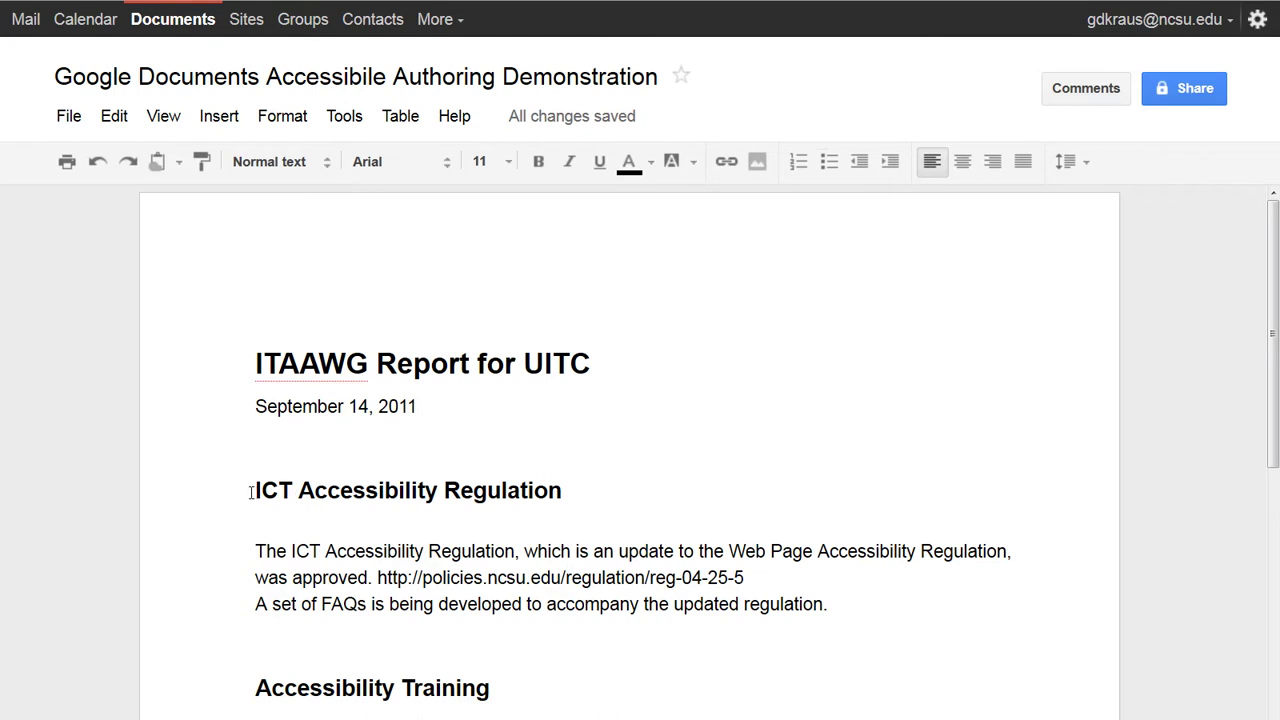
{"action": "left_click_drag", "start_coordinate": [255, 492], "coordinate": [566, 485]}
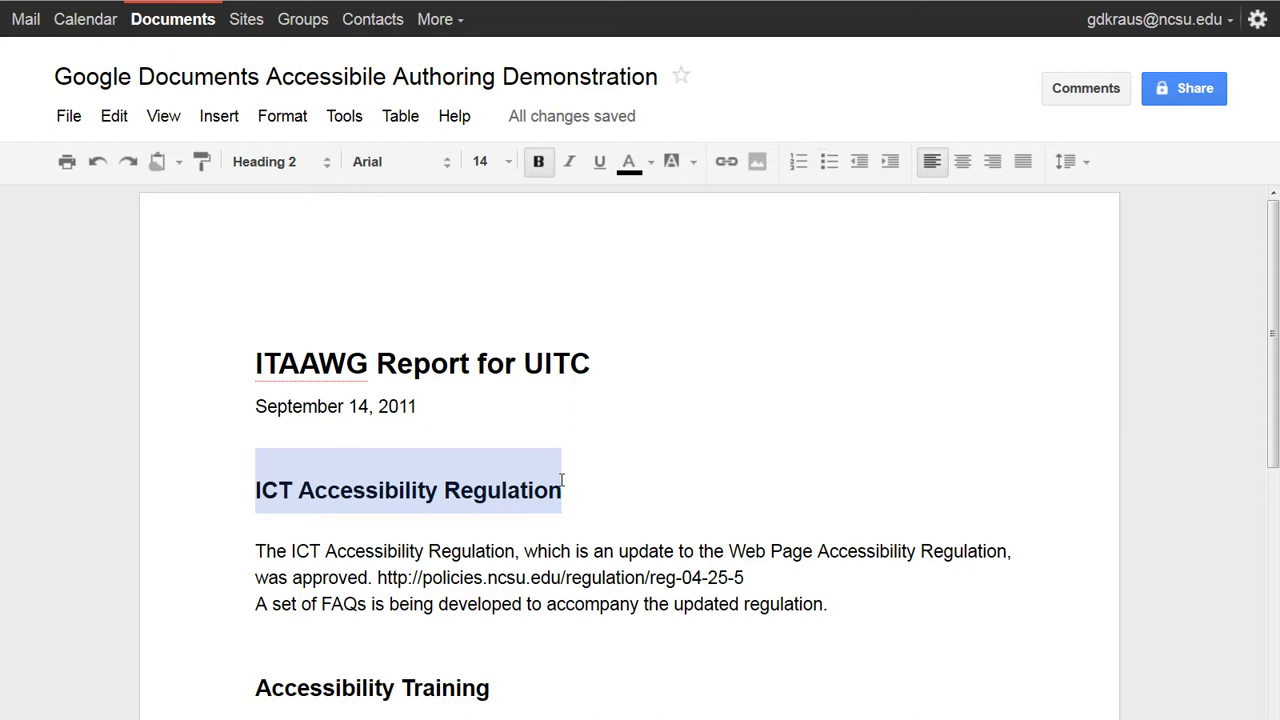
Underline the 'ICT Accessibility Regulation' heading and compare it with 'Accessibility Training'.
{"action": "left_click", "coordinate": [600, 166]}
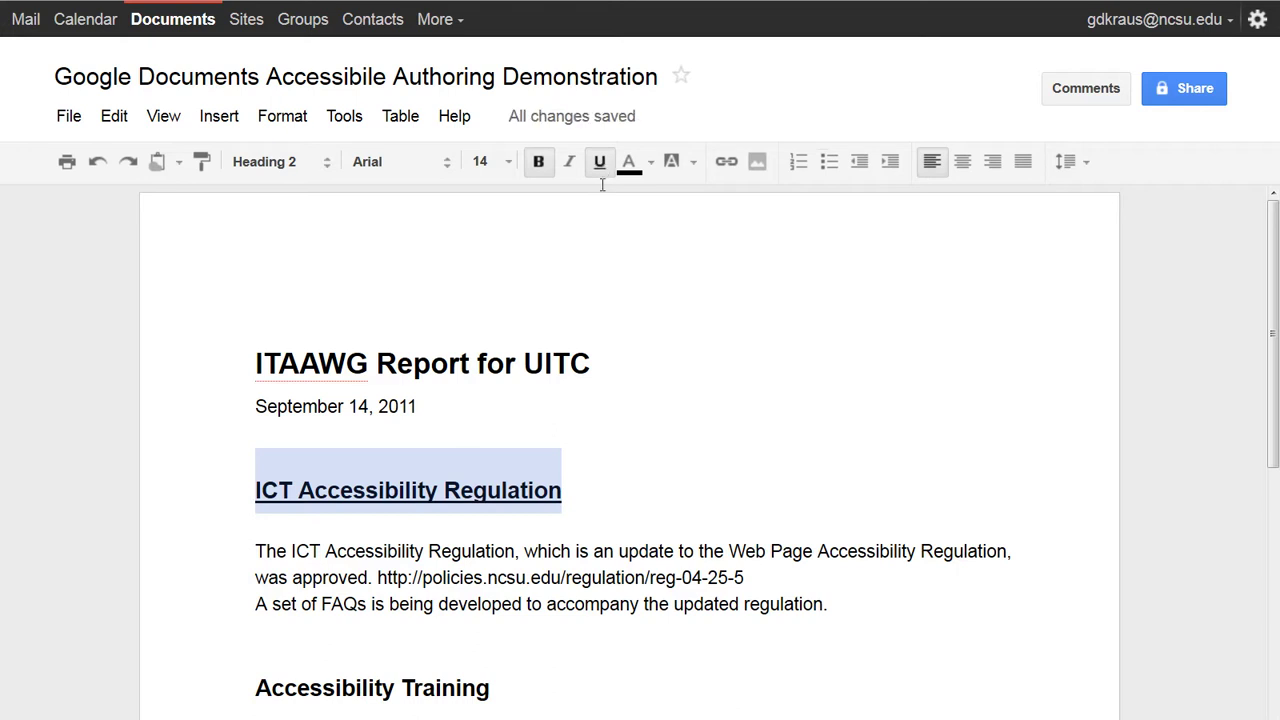
{"action": "left_click", "coordinate": [578, 525]}
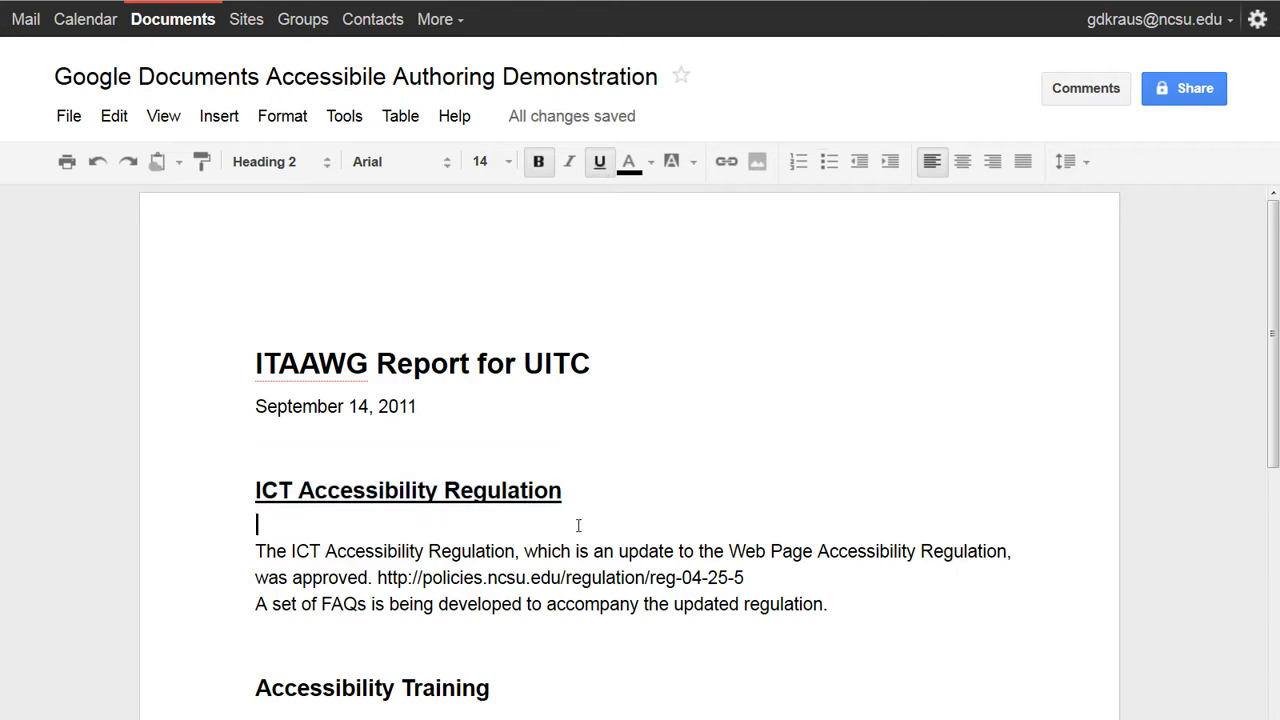
{"action": "left_click", "coordinate": [362, 688]}
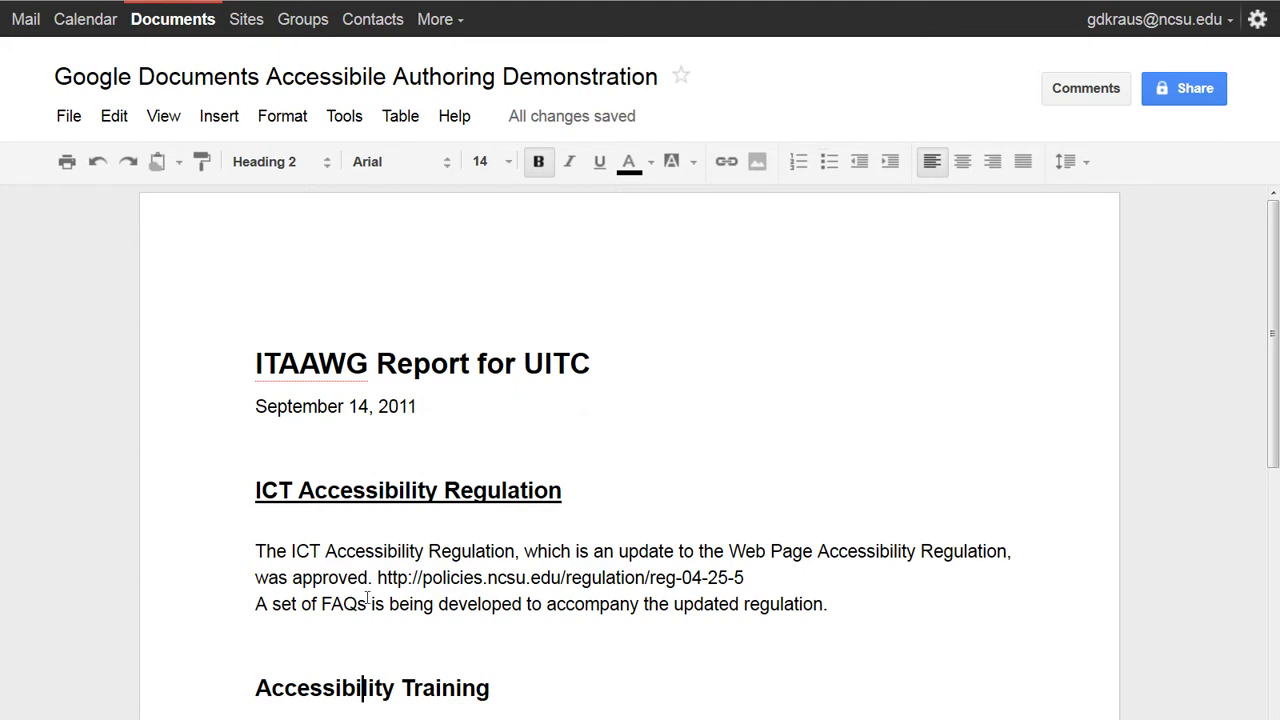
{"action": "left_click", "coordinate": [385, 491]}
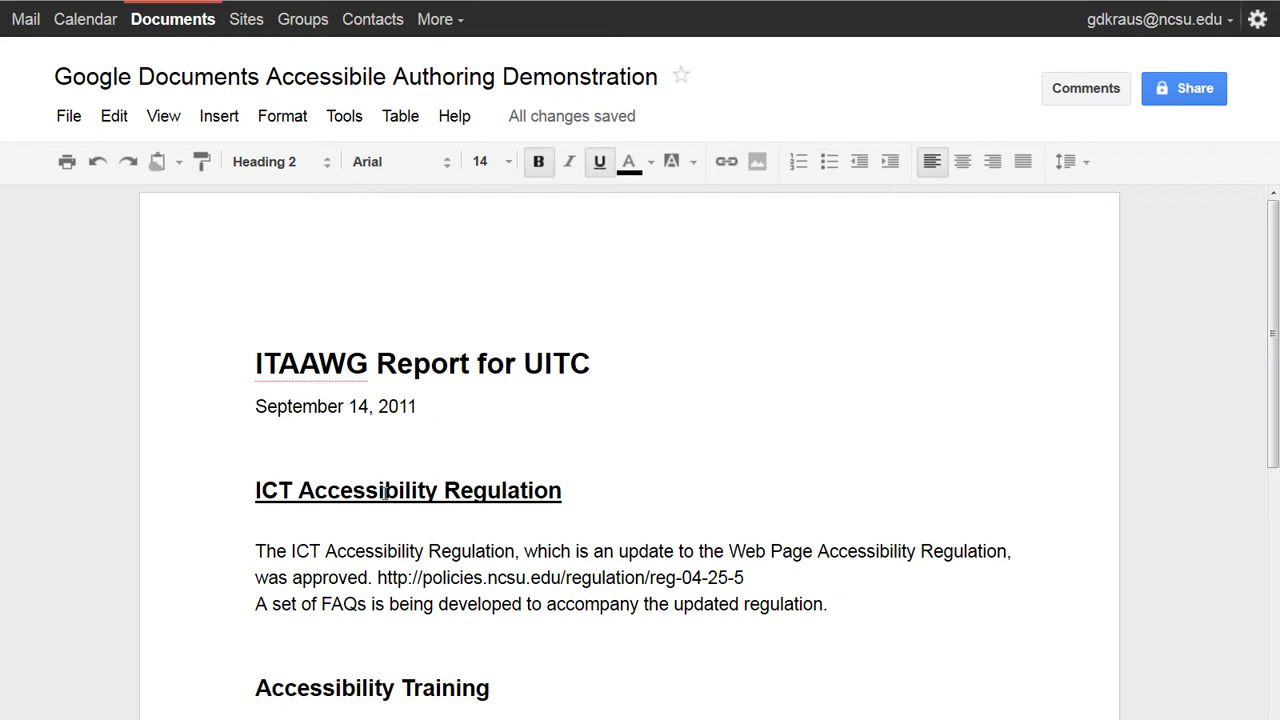
Update the Heading 2 style to match the underlined heading.
{"action": "left_click", "coordinate": [327, 163]}
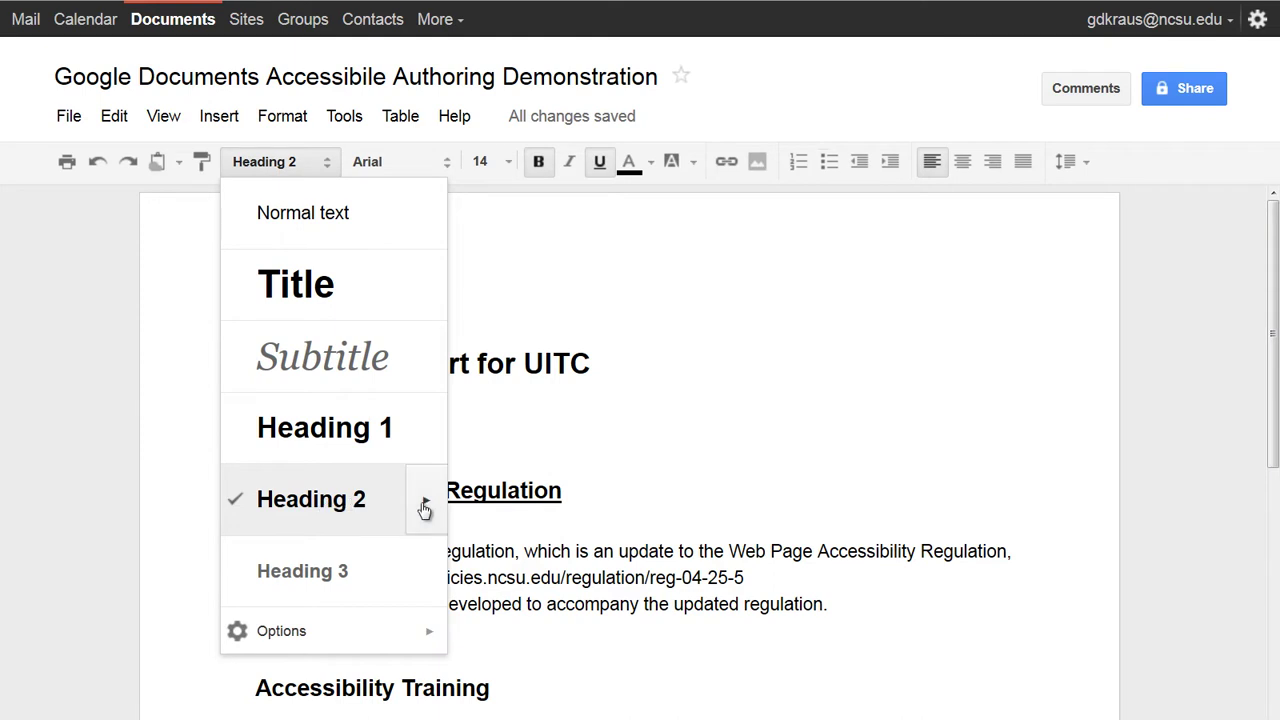
{"action": "mouse_move", "coordinate": [425, 507]}
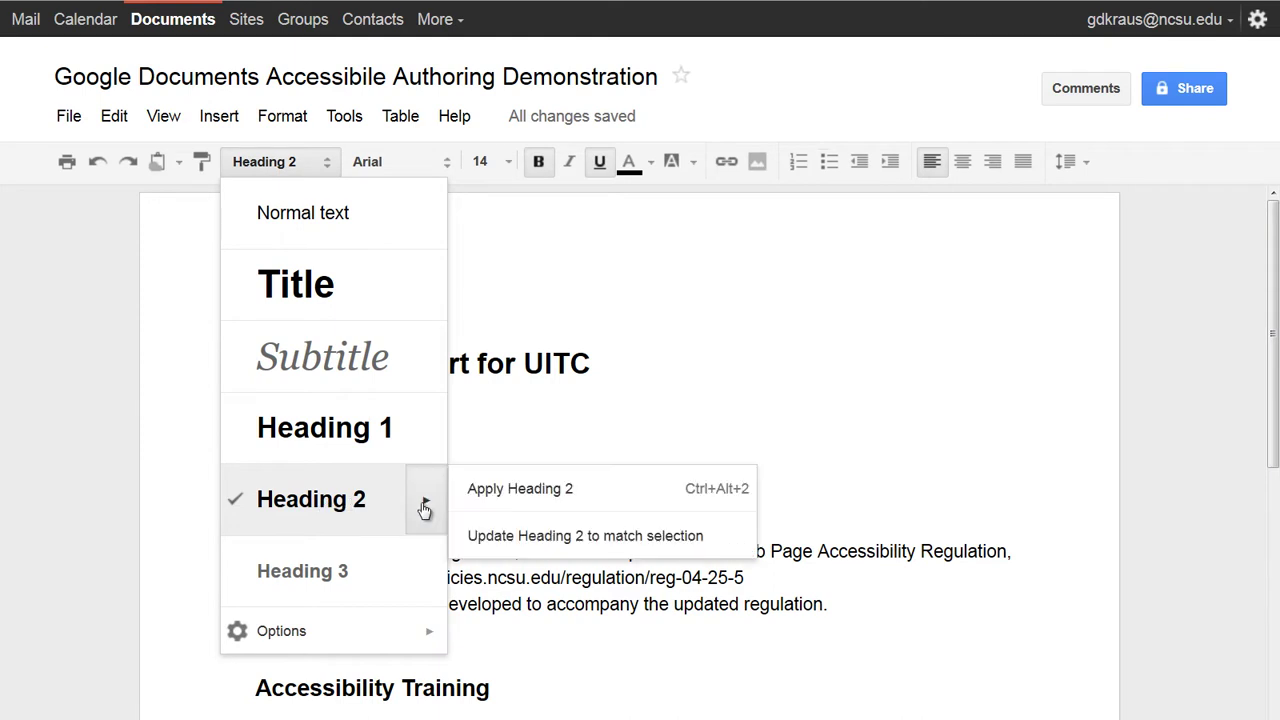
{"action": "left_click", "coordinate": [529, 537]}
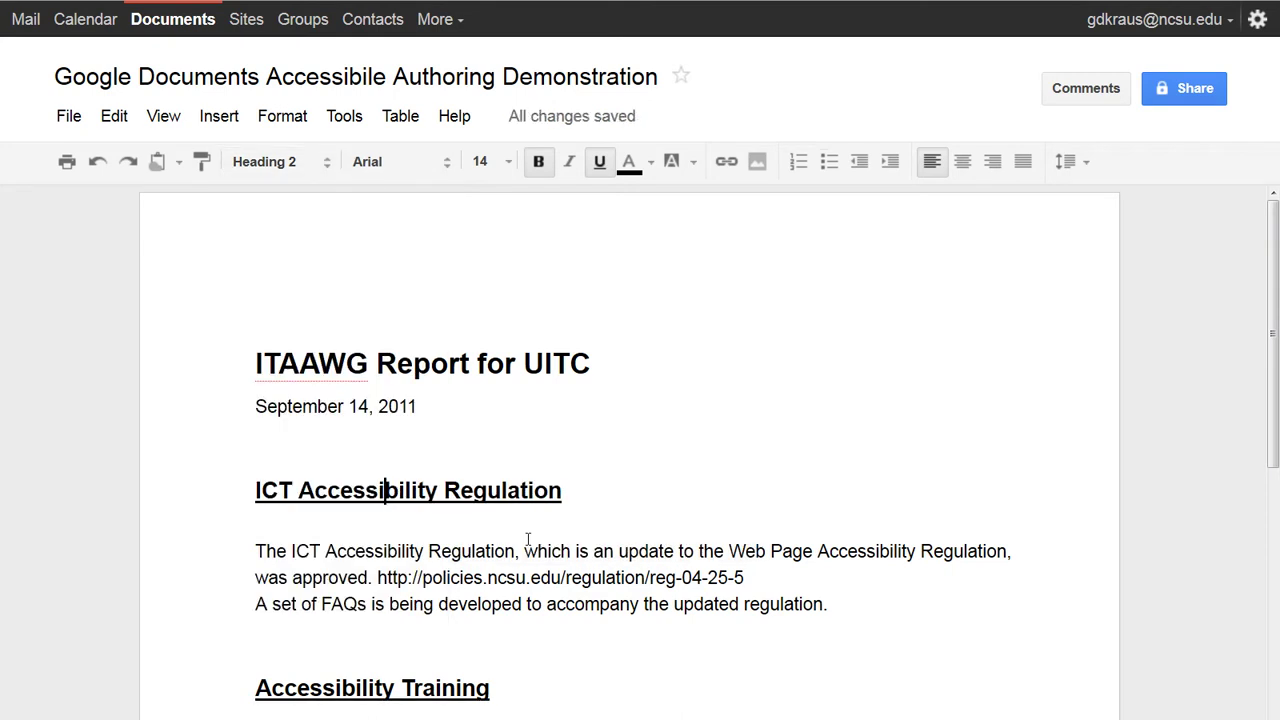
{"action": "left_click", "coordinate": [518, 556]}
{"action": "scroll", "coordinate": [517, 559], "scroll_direction": "down", "scroll_amount": 5}
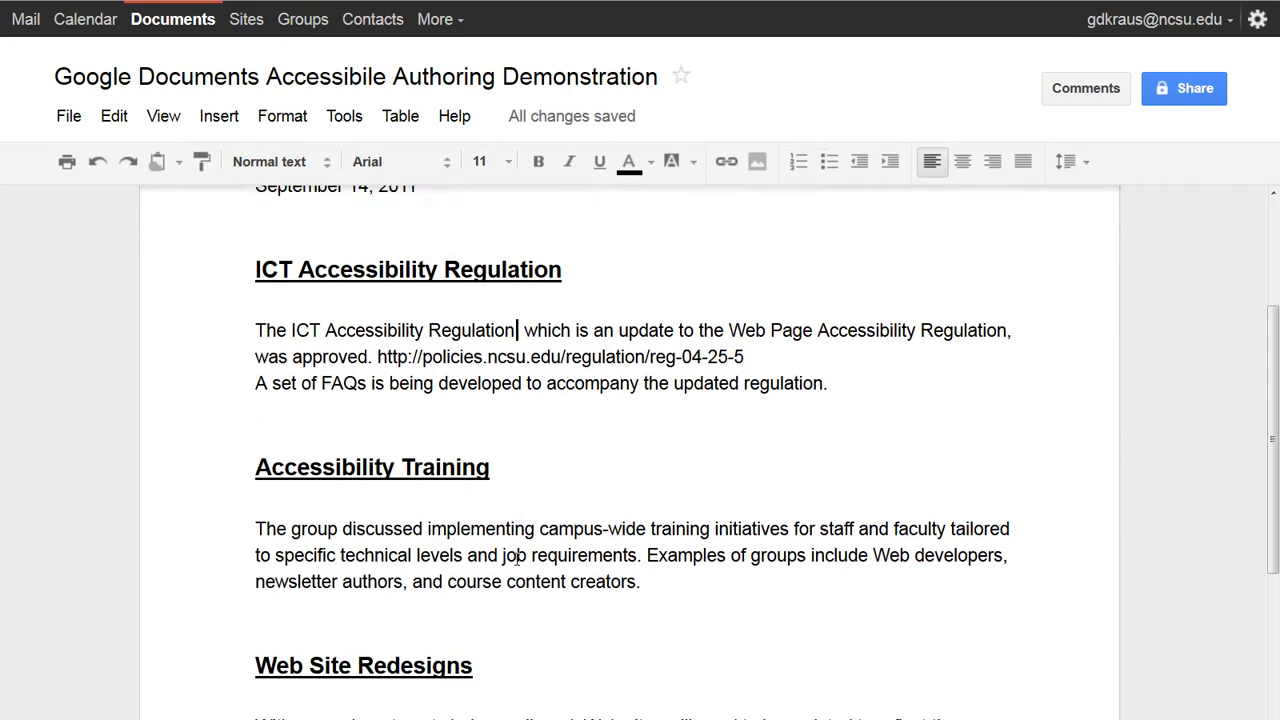
{"action": "scroll", "coordinate": [517, 559], "scroll_direction": "up", "scroll_amount": 6}
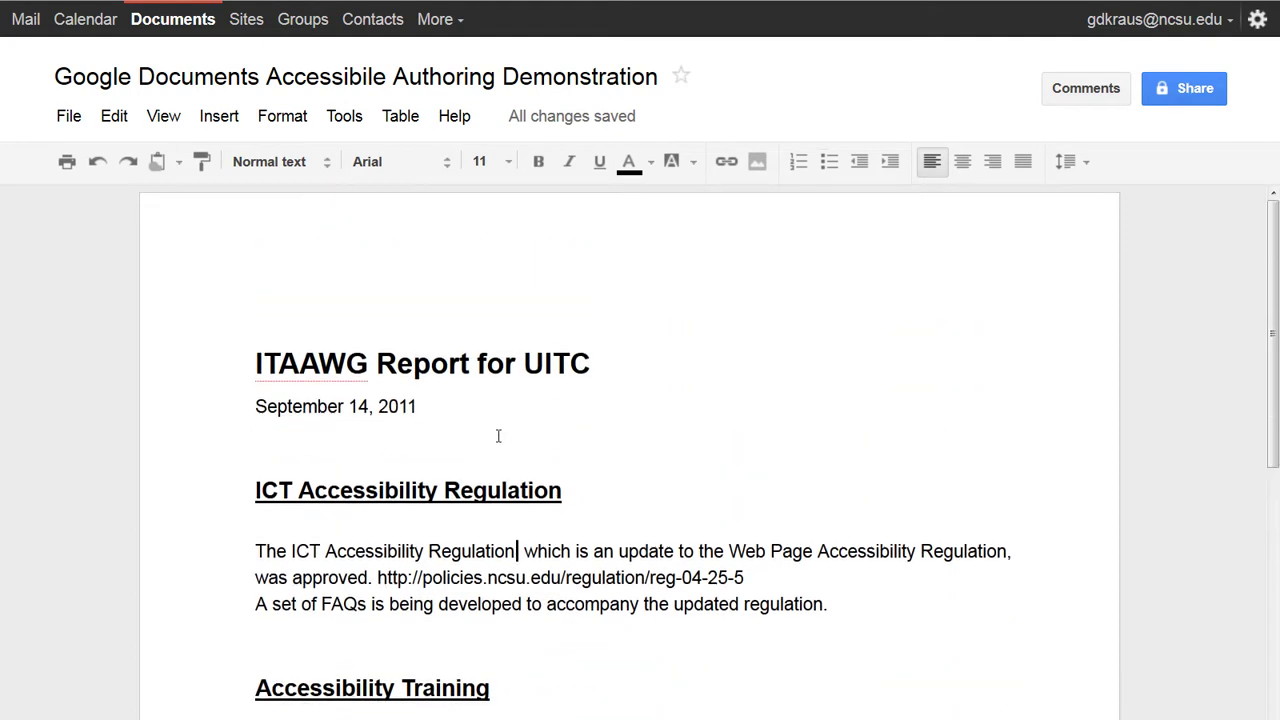
Center the report title and update Heading 1 to match it.
{"action": "left_click", "coordinate": [433, 365]}
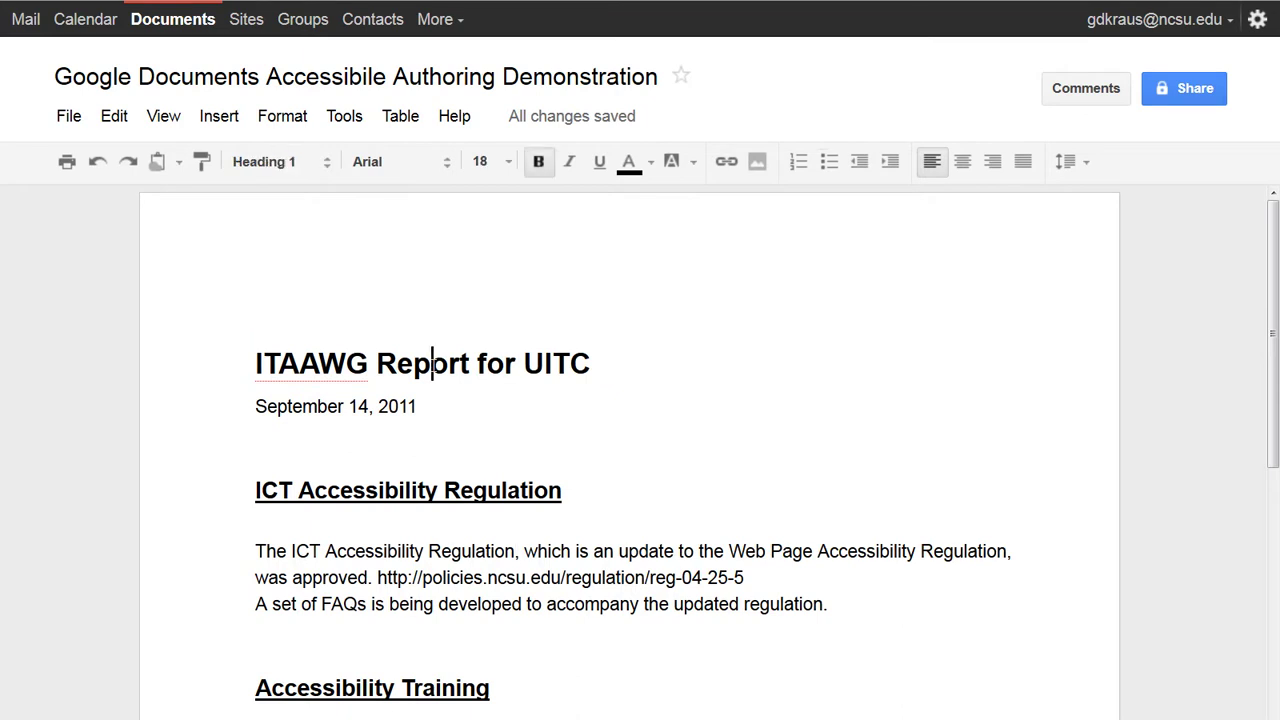
{"action": "left_click", "coordinate": [963, 163]}
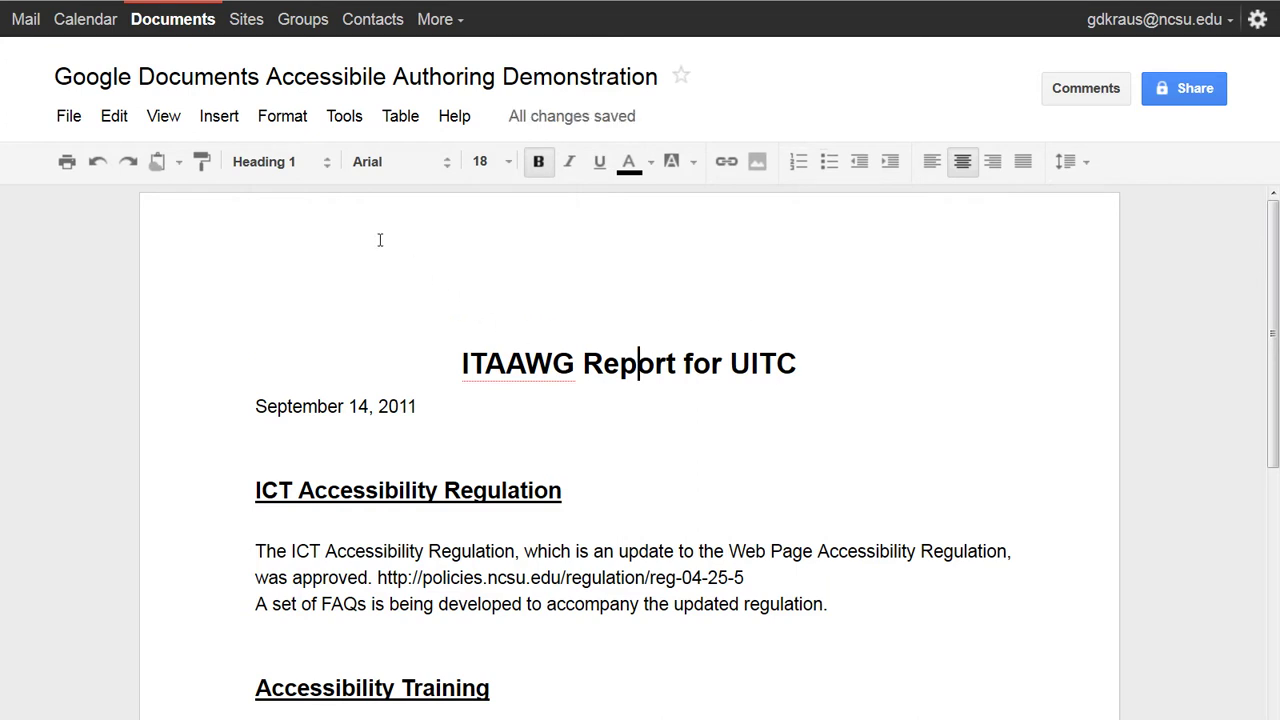
{"action": "left_click", "coordinate": [326, 168]}
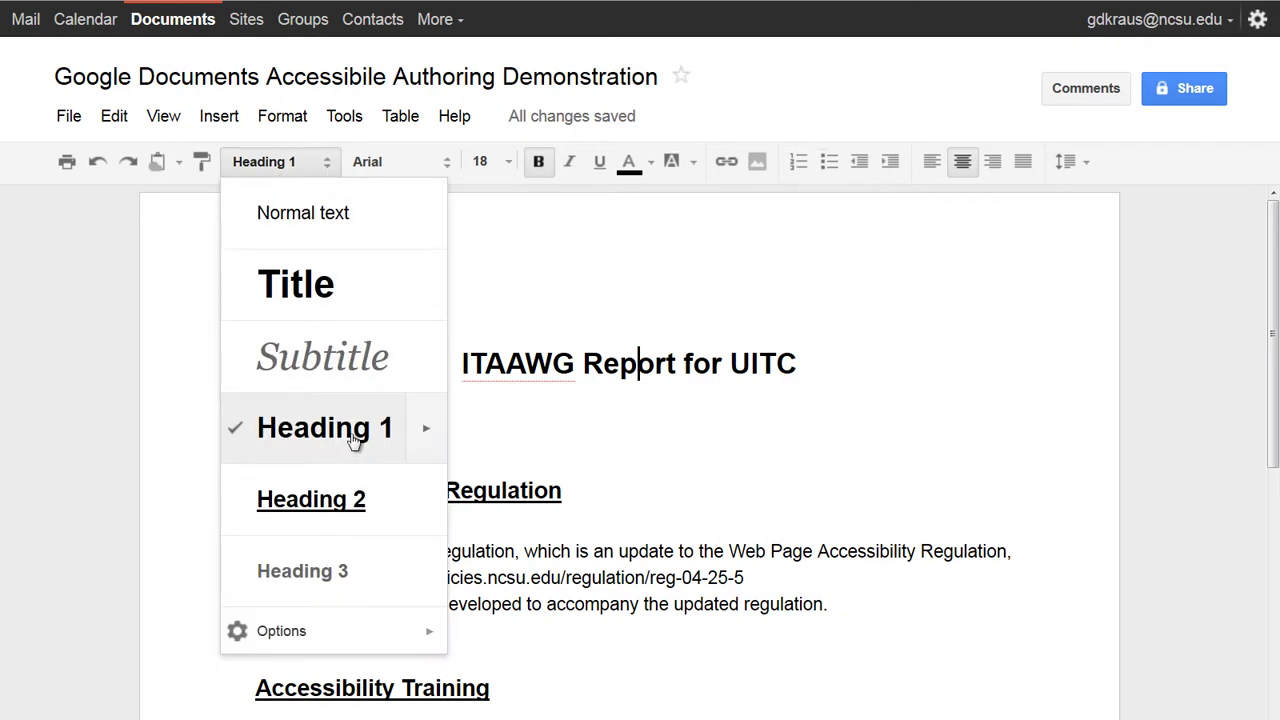
{"action": "mouse_move", "coordinate": [423, 429]}
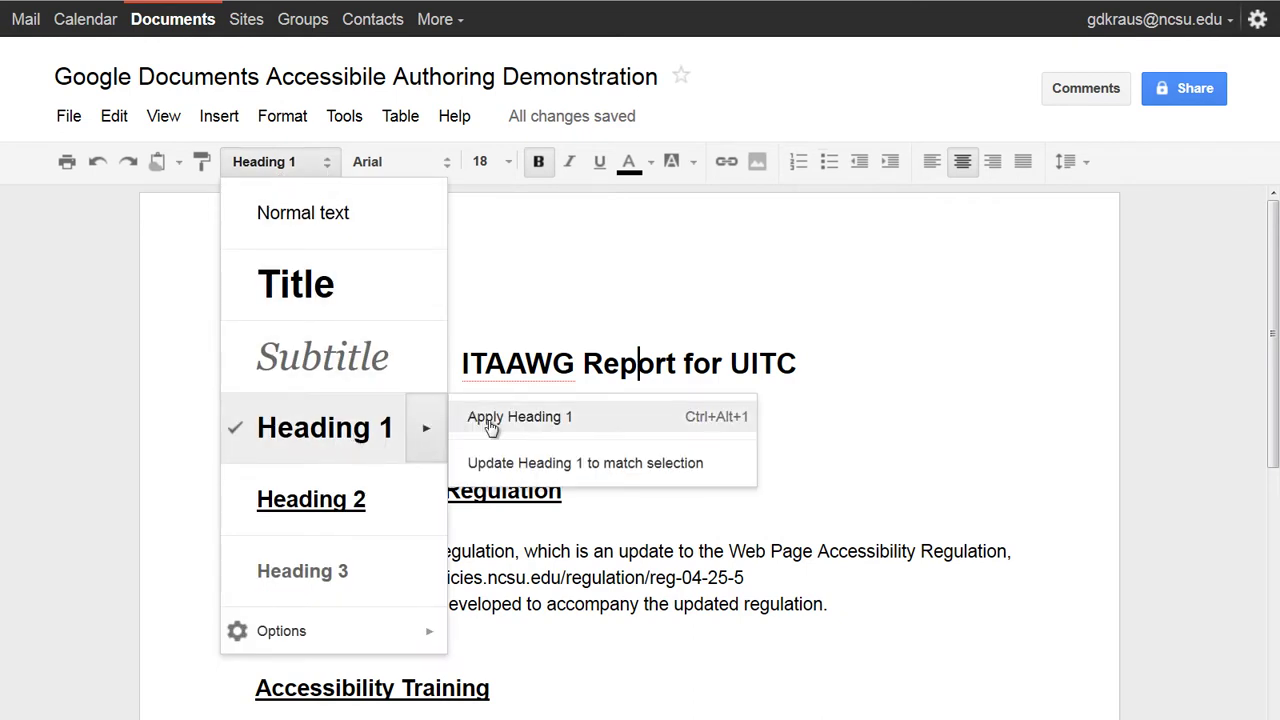
{"action": "left_click", "coordinate": [527, 466]}
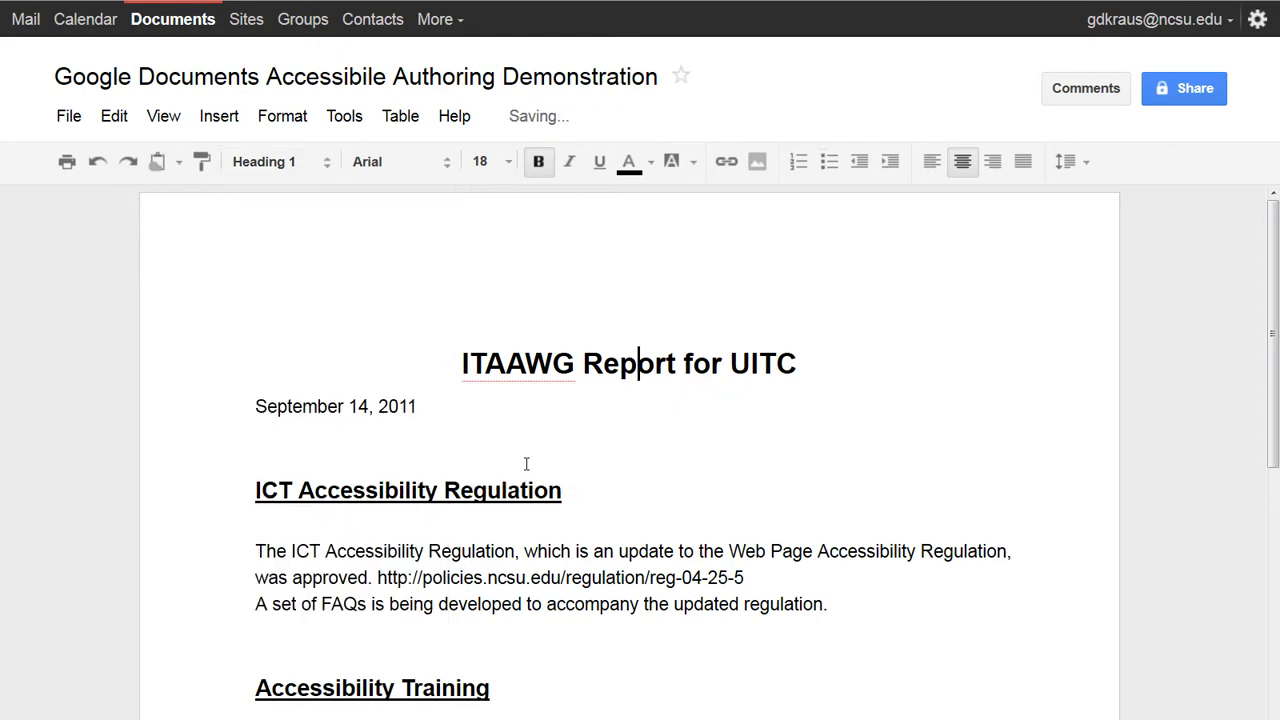
Center the date line below the title.
{"action": "left_click", "coordinate": [390, 408]}
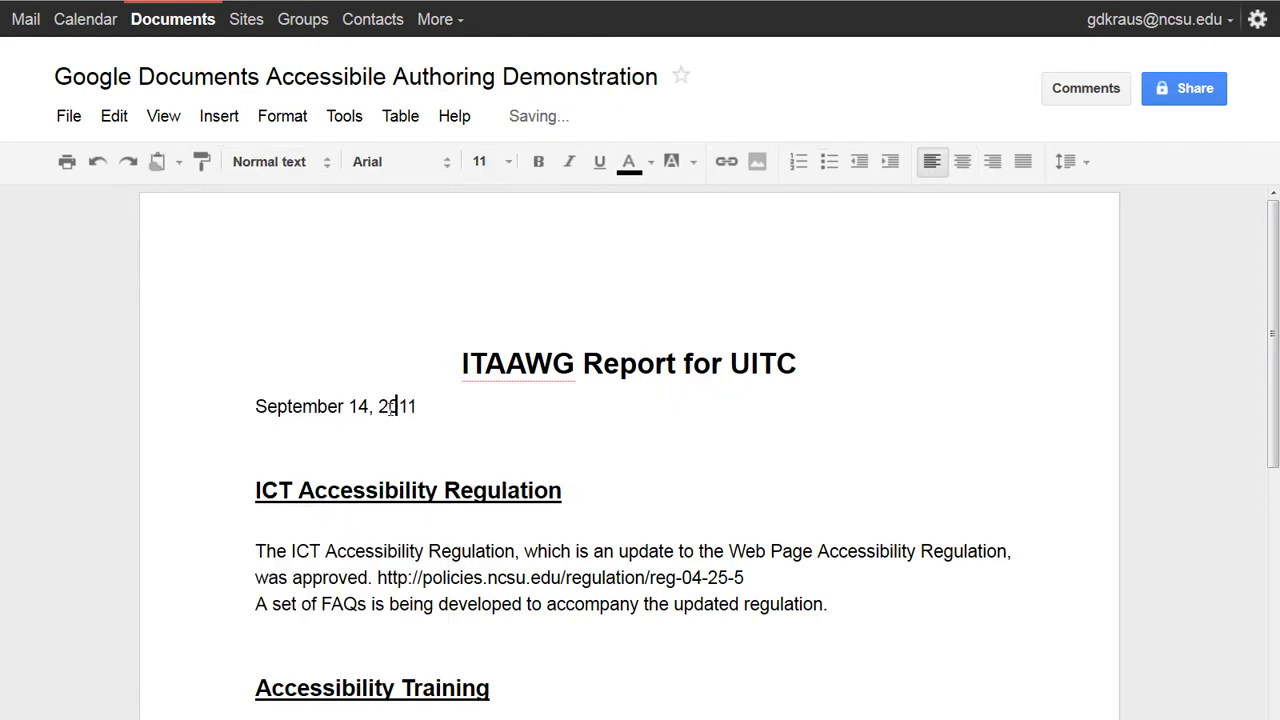
{"action": "left_click", "coordinate": [966, 164]}
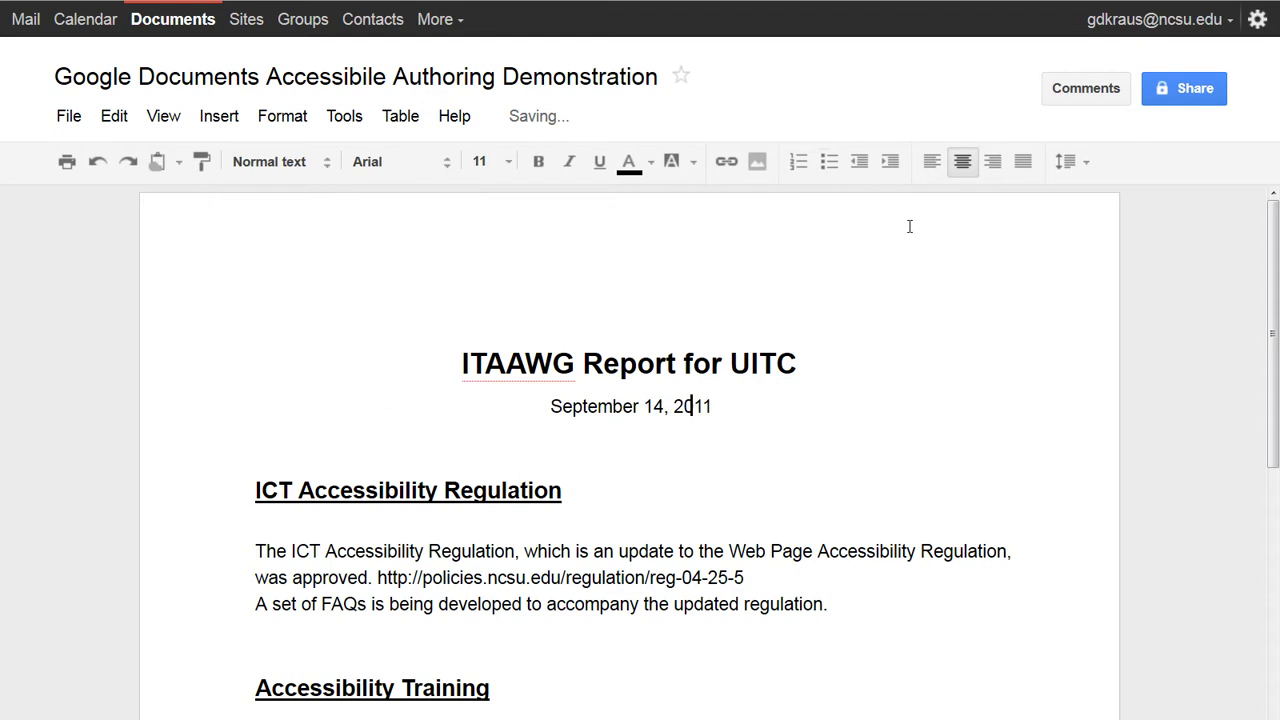
{"action": "left_click", "coordinate": [604, 551]}
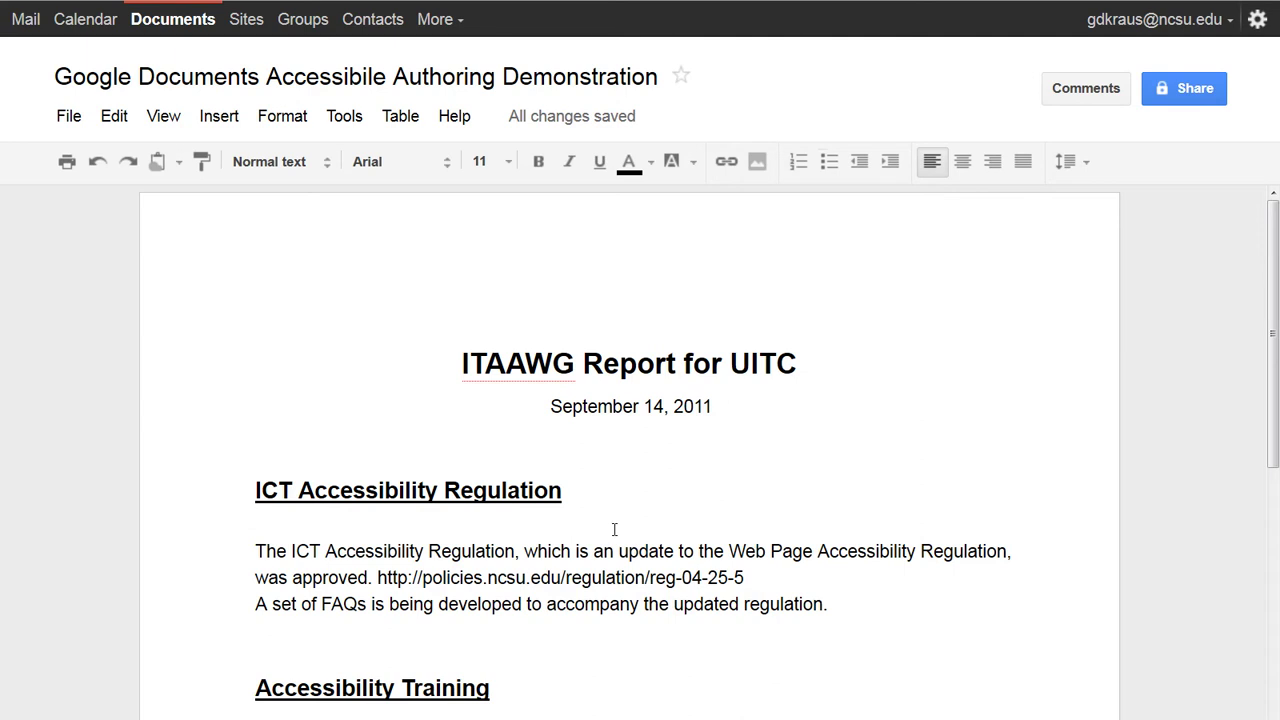
{"action": "left_click", "coordinate": [497, 490]}
{"action": "scroll", "coordinate": [497, 491], "scroll_direction": "down", "scroll_amount": 2}
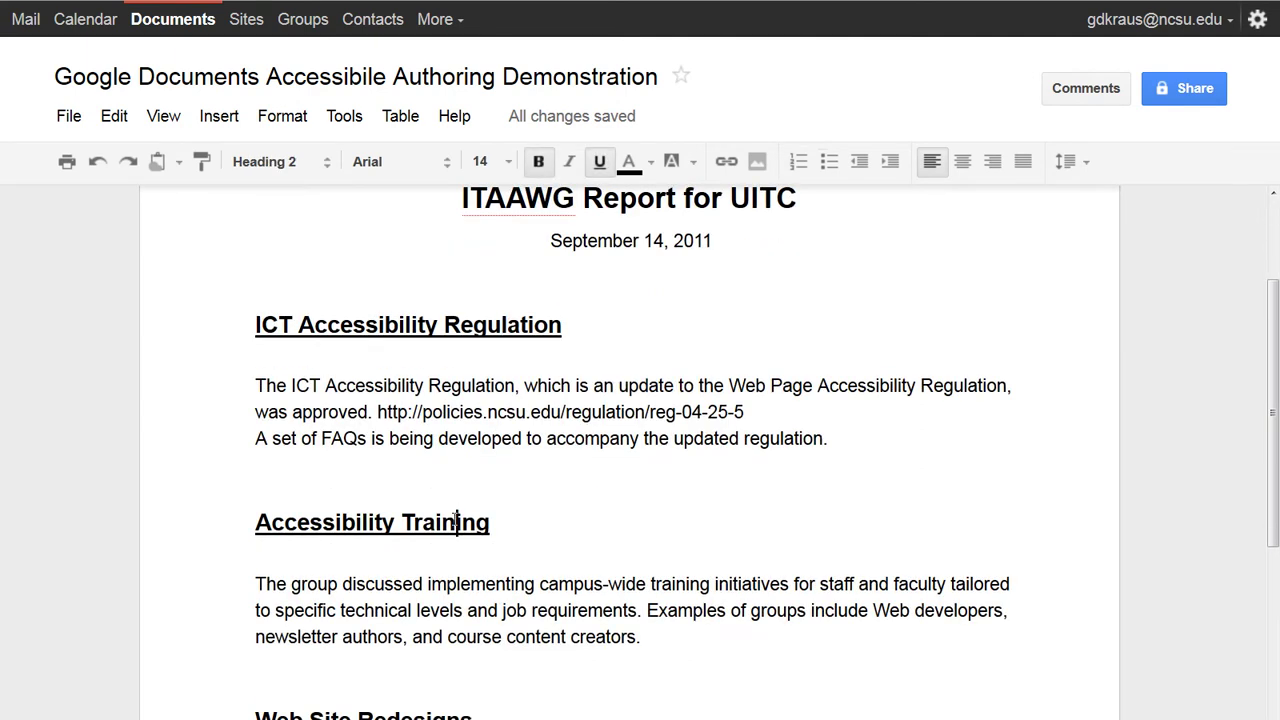
{"action": "scroll", "coordinate": [434, 560], "scroll_direction": "down", "scroll_amount": 2}
{"action": "scroll", "coordinate": [434, 560], "scroll_direction": "down", "scroll_amount": 2}
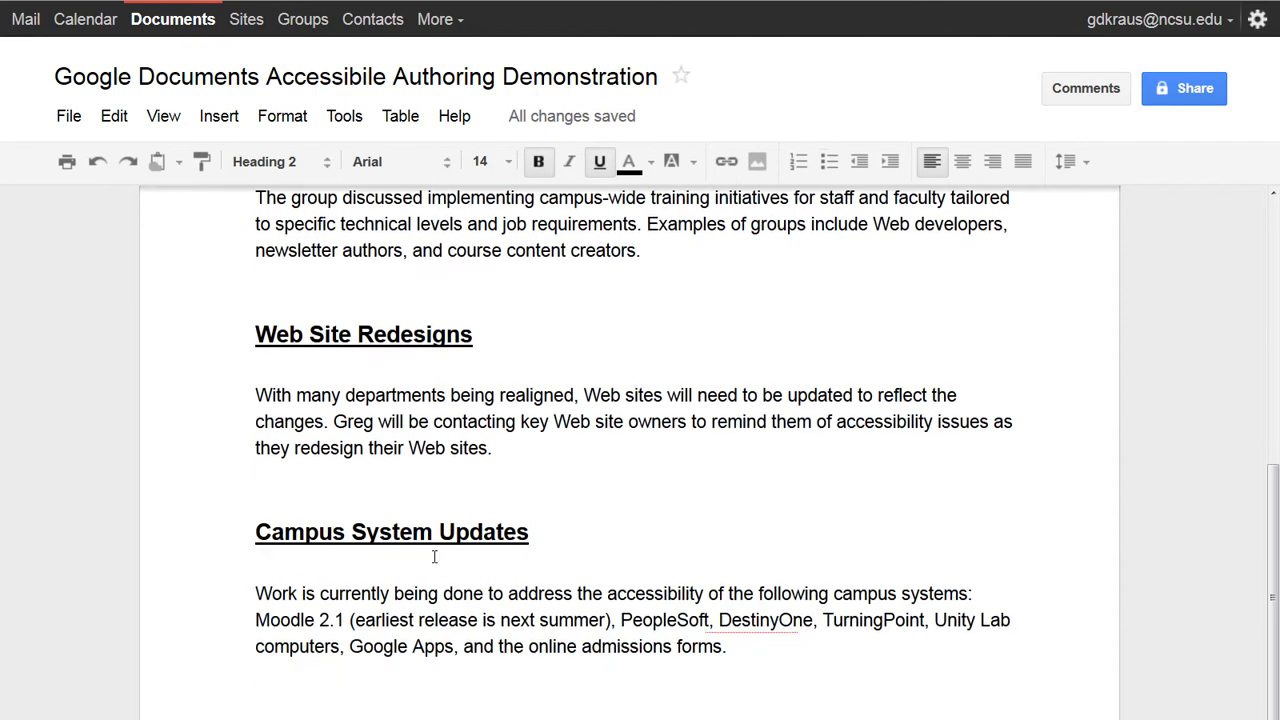
{"action": "left_click", "coordinate": [434, 534]}
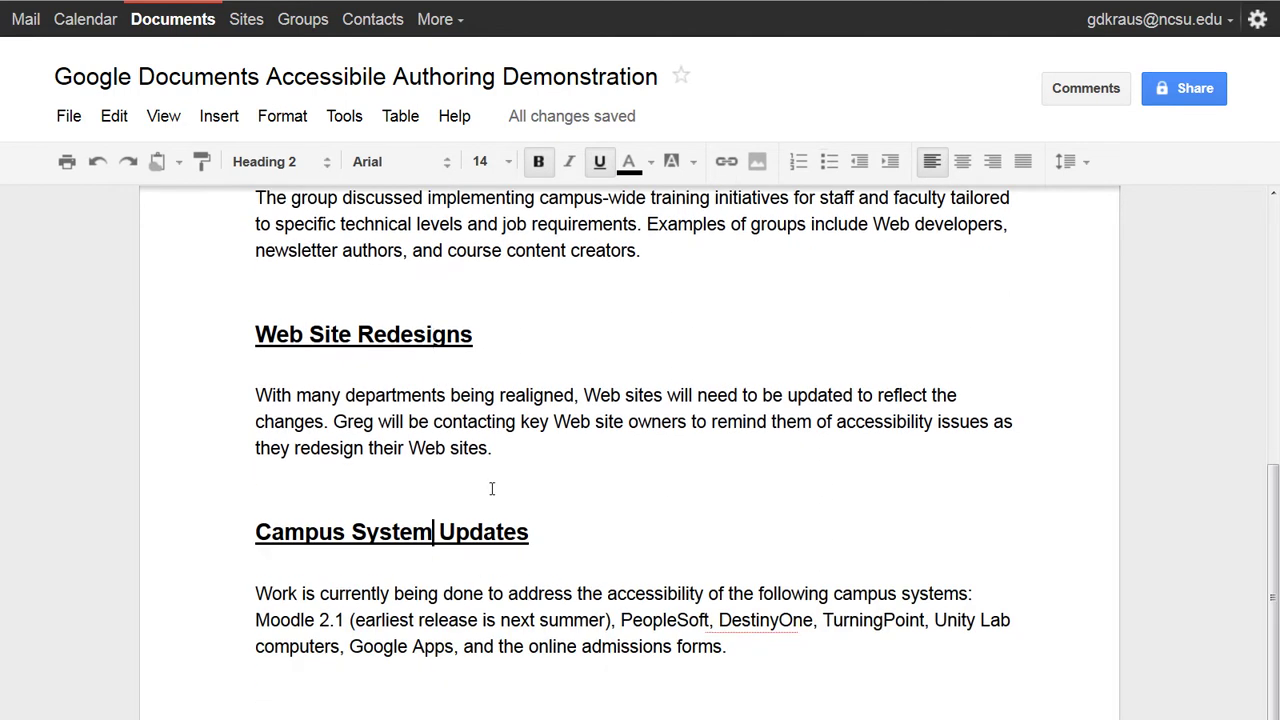